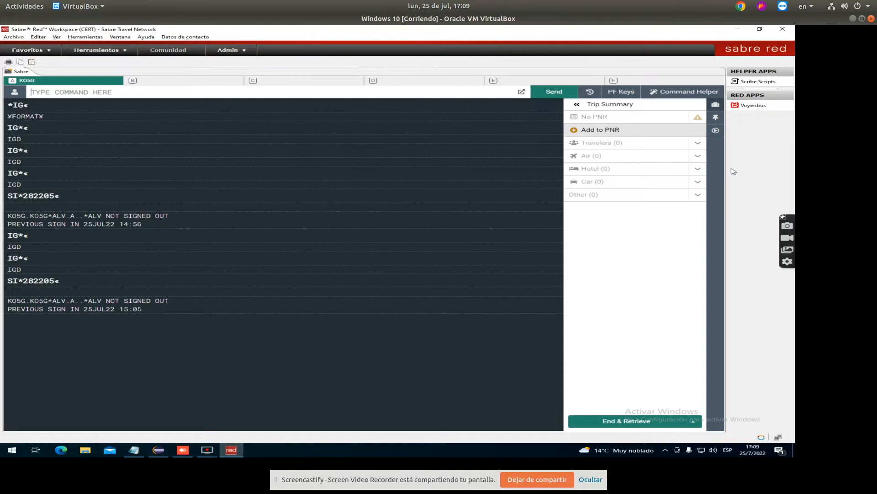
Launch the Voyenbus Red App and bring up the Herramientas tools menu
{"action": "left_click", "coordinate": [748, 108]}
{"action": "left_click", "coordinate": [97, 51]}
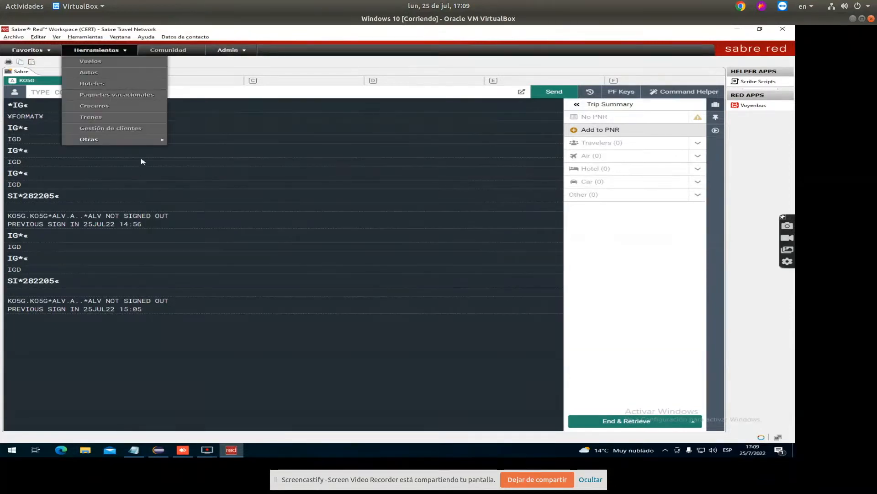
Start Voyenbus from Herramientas > Otras and check the USD currency and language dropdowns
{"action": "mouse_move", "coordinate": [142, 140]}
{"action": "left_click", "coordinate": [247, 153]}
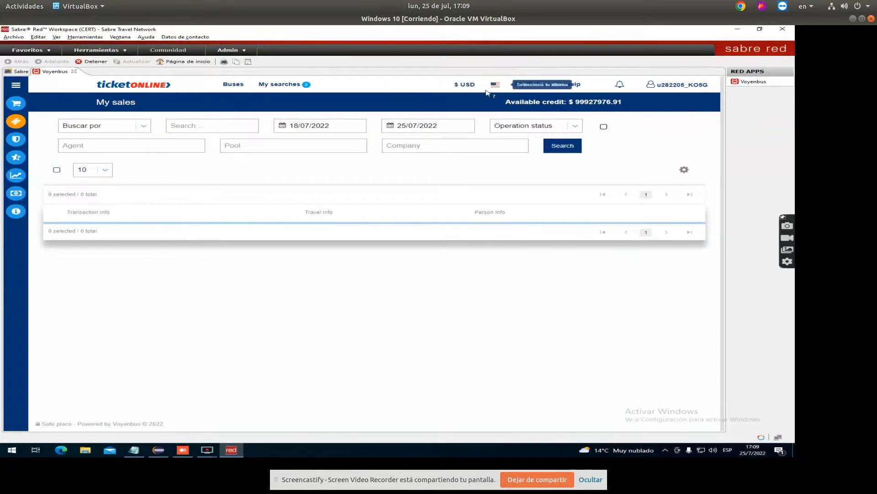
{"action": "left_click", "coordinate": [466, 85]}
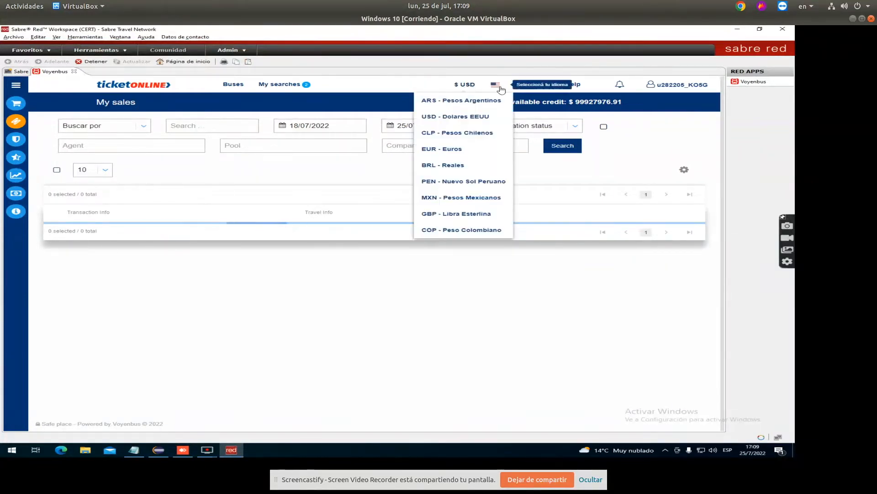
{"action": "left_click", "coordinate": [498, 87]}
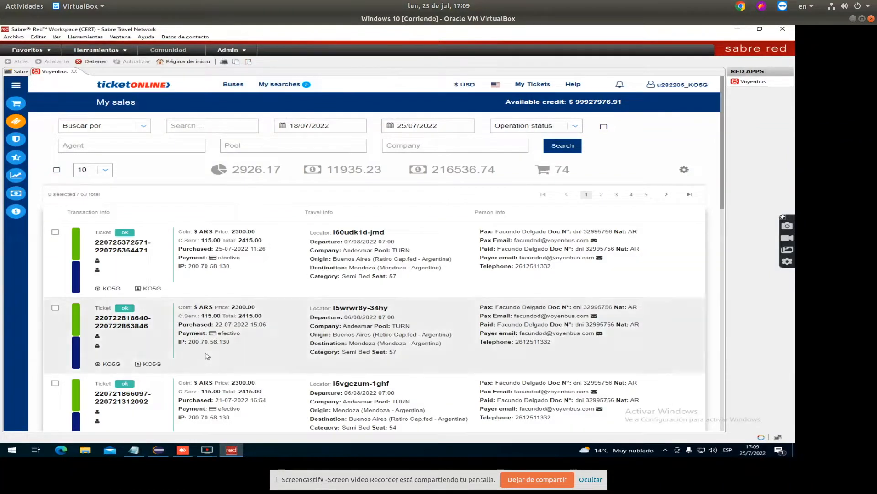
Set the bus search route from Mendoza to Buenos Aires (Retiro)
{"action": "left_click", "coordinate": [20, 108]}
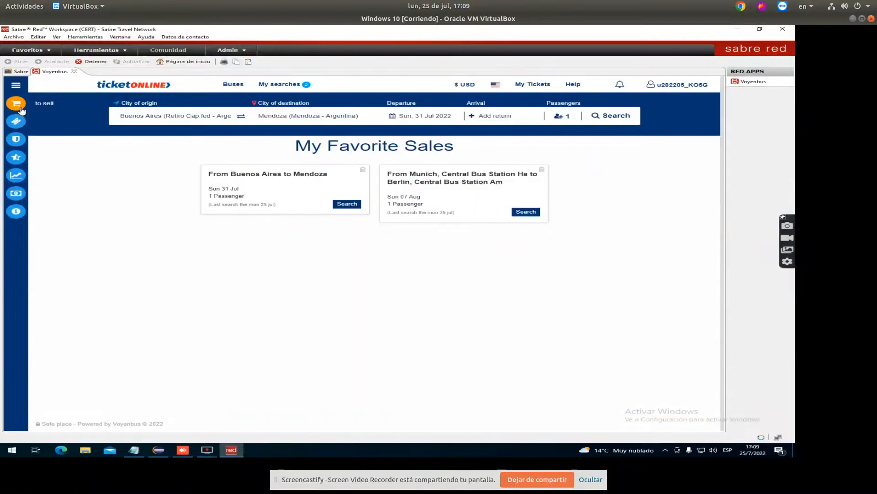
{"action": "left_click", "coordinate": [191, 117]}
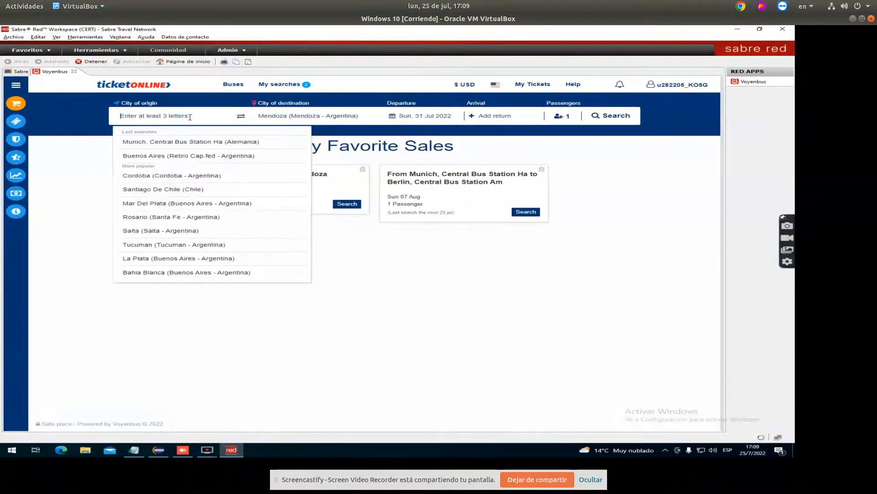
{"action": "type", "text": "mendoza"}
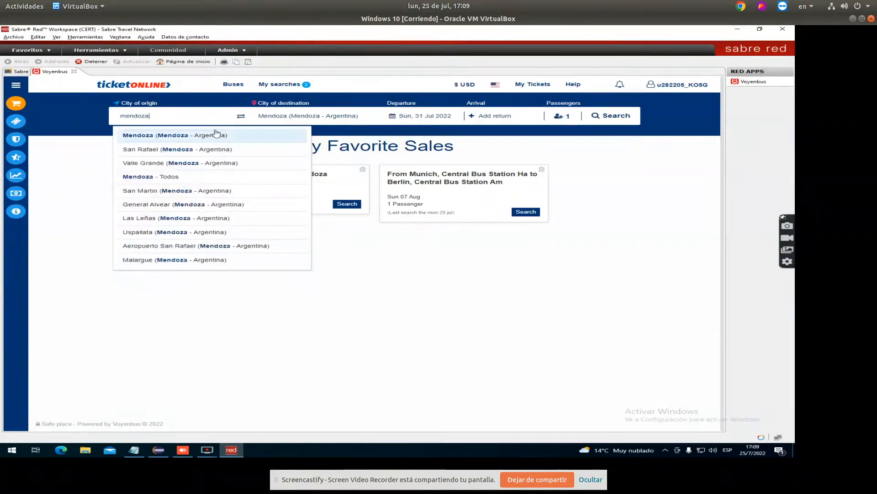
{"action": "left_click", "coordinate": [218, 133]}
{"action": "left_click", "coordinate": [296, 115]}
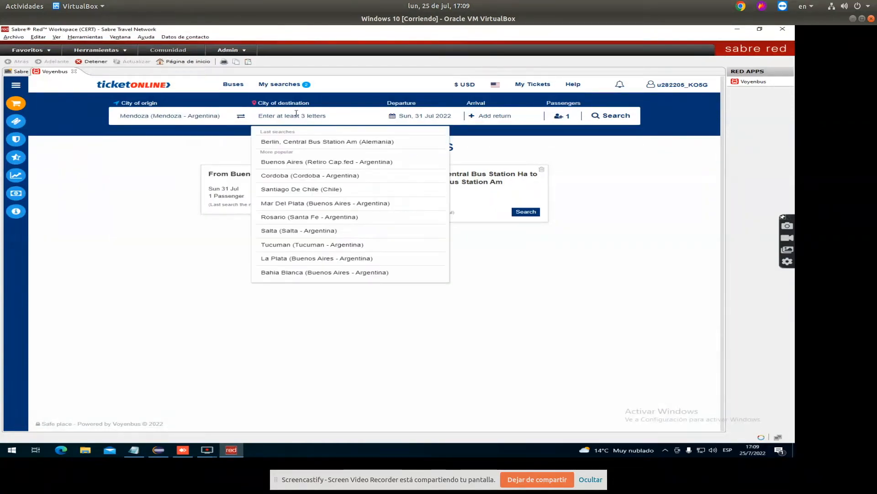
{"action": "type", "text": "ret"}
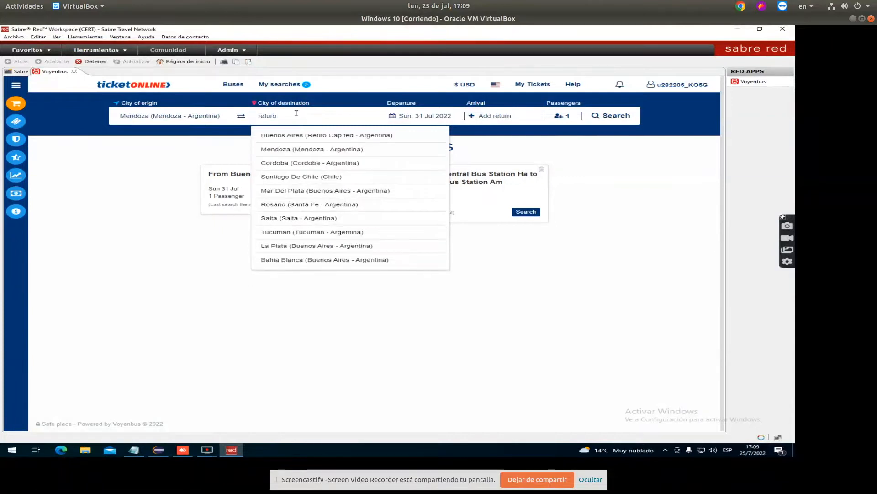
{"action": "type", "text": "iro"}
{"action": "left_click", "coordinate": [328, 135]}
Keep Sunday 31 July 2022 as departure and set passengers to 1
{"action": "left_click", "coordinate": [436, 118]}
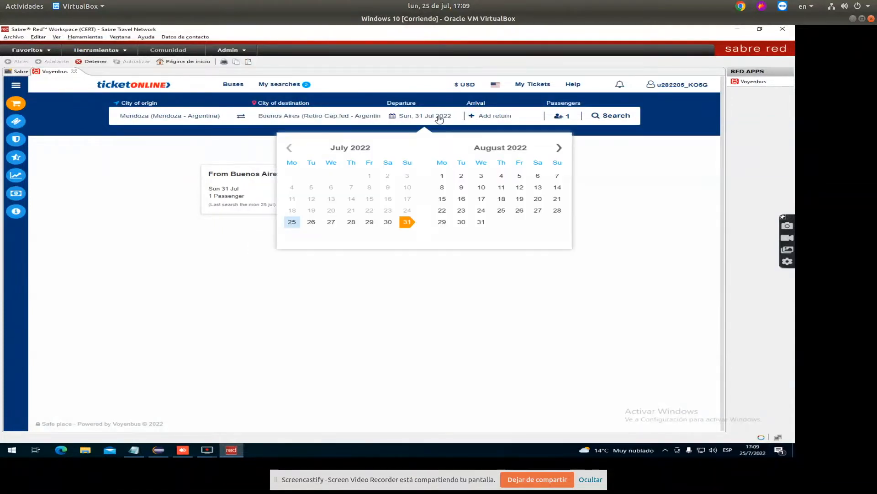
{"action": "left_click", "coordinate": [406, 222]}
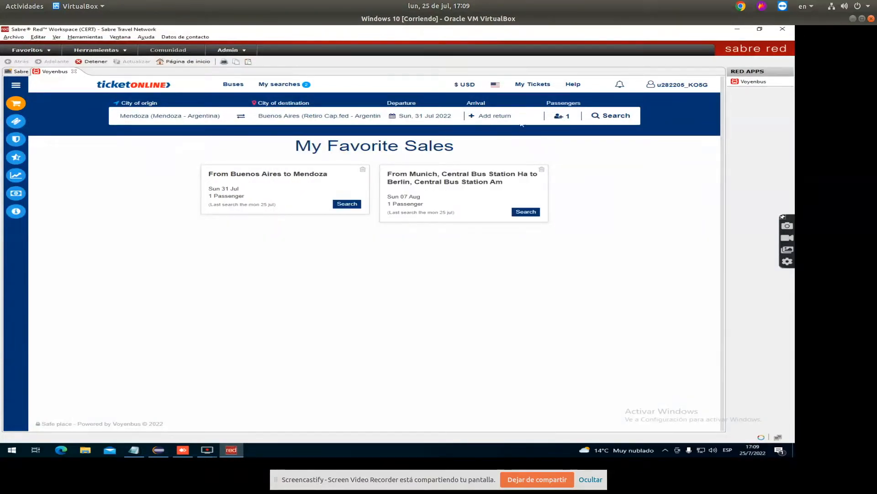
{"action": "left_click", "coordinate": [561, 116]}
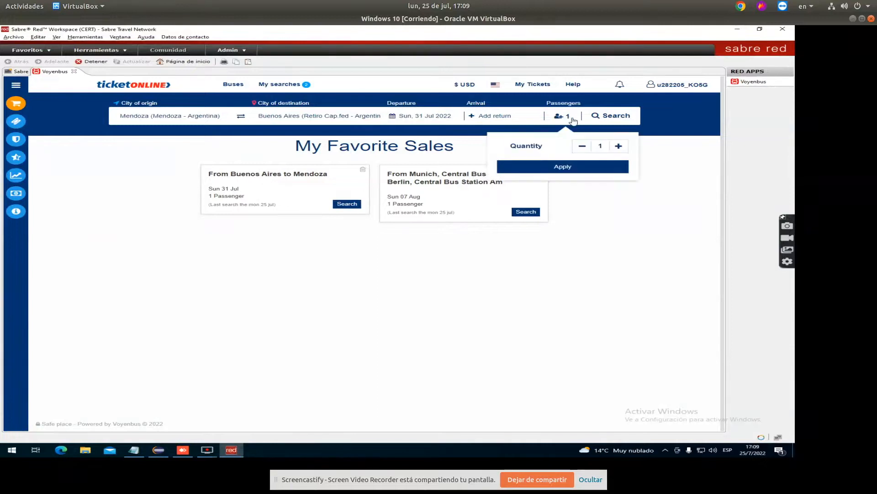
{"action": "left_click", "coordinate": [618, 147]}
{"action": "left_click", "coordinate": [582, 147]}
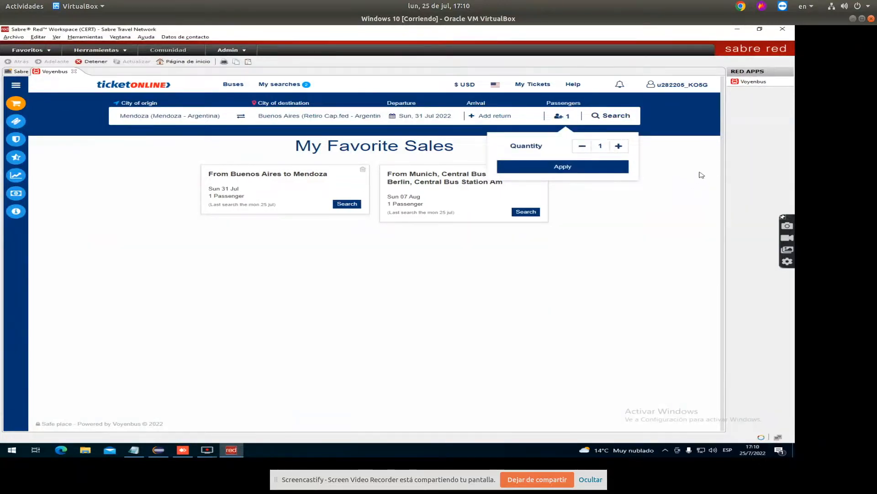
Search trips and buy the 07:00 Andesmar Semi Bed departure at USD 18
{"action": "left_click", "coordinate": [617, 117]}
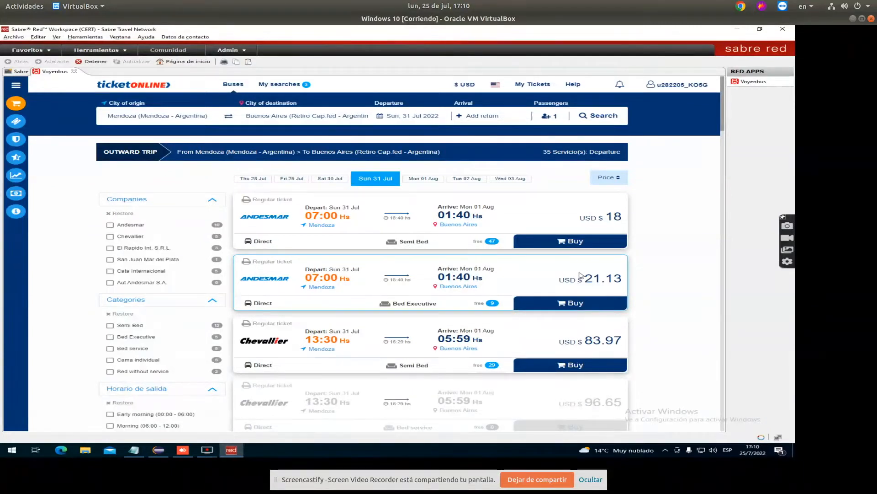
{"action": "scroll", "coordinate": [590, 264], "scroll_direction": "down", "scroll_amount": 3}
{"action": "scroll", "coordinate": [608, 340], "scroll_direction": "up", "scroll_amount": 3}
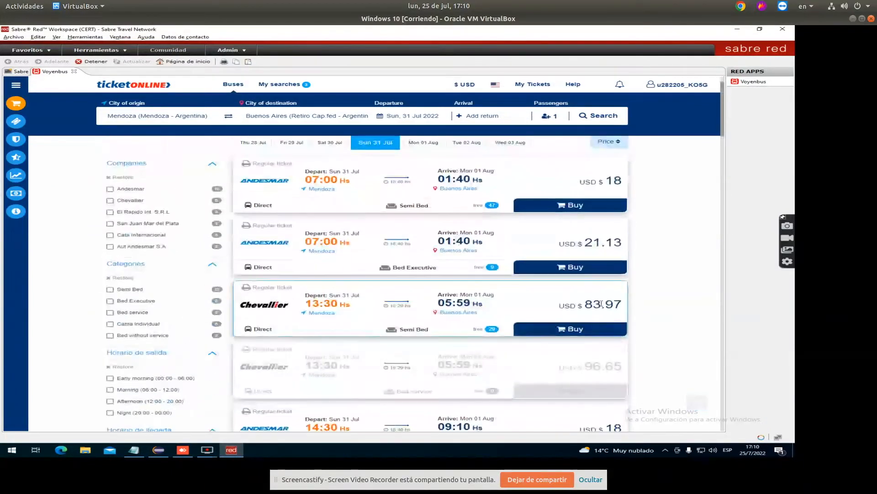
{"action": "left_click", "coordinate": [594, 208]}
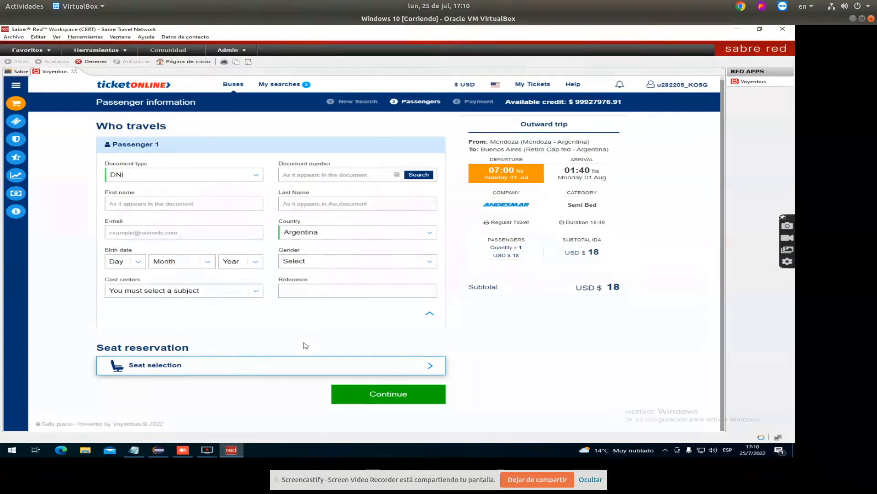
Enter the passenger's document number and review the cost center and reference fields
{"action": "left_click", "coordinate": [321, 173]}
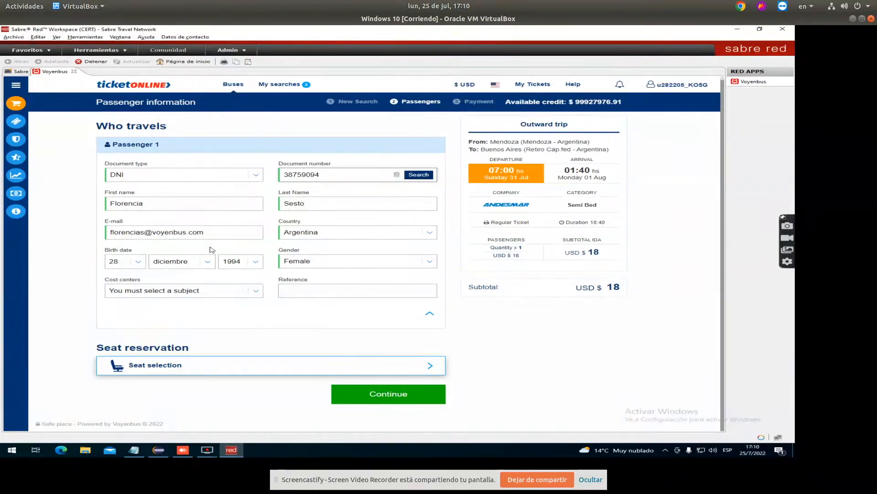
{"action": "left_click", "coordinate": [235, 293]}
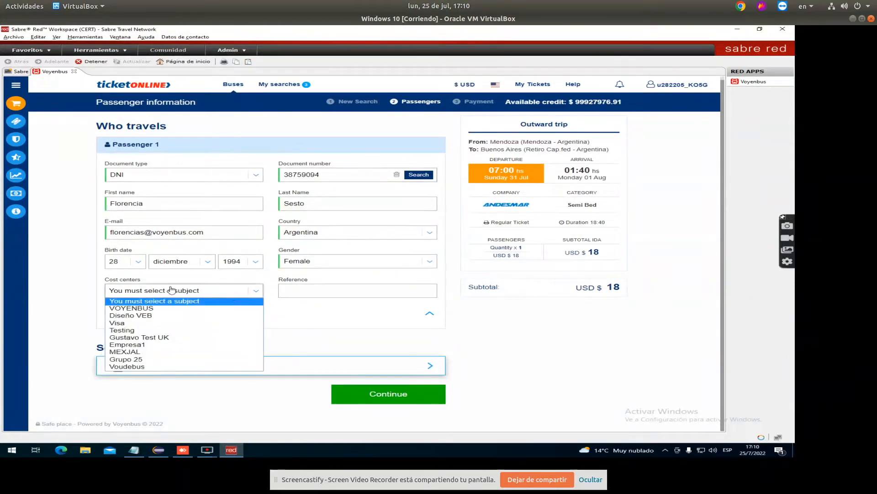
{"action": "left_click", "coordinate": [221, 293]}
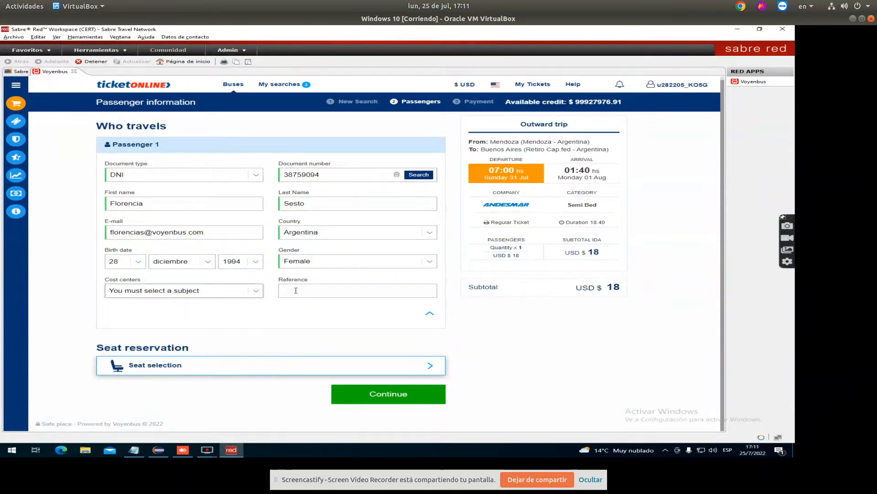
{"action": "left_click", "coordinate": [318, 292]}
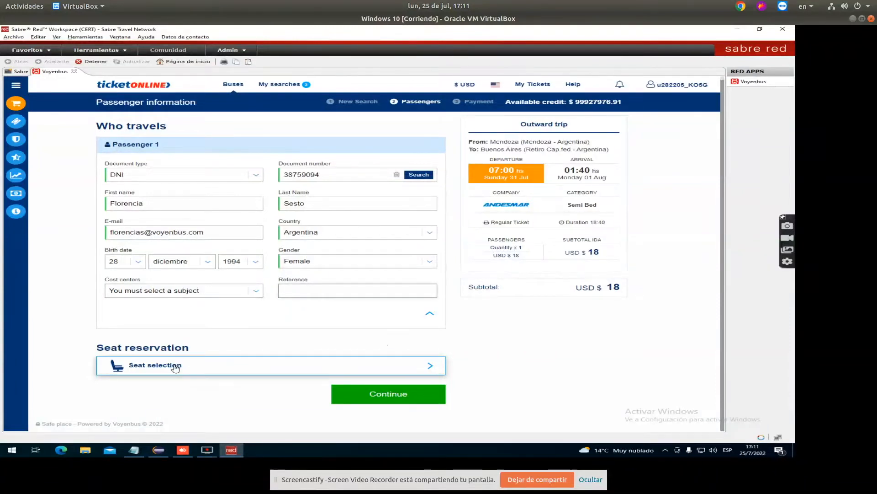
Reserve seat 13 and continue to the payment page
{"action": "left_click", "coordinate": [397, 367]}
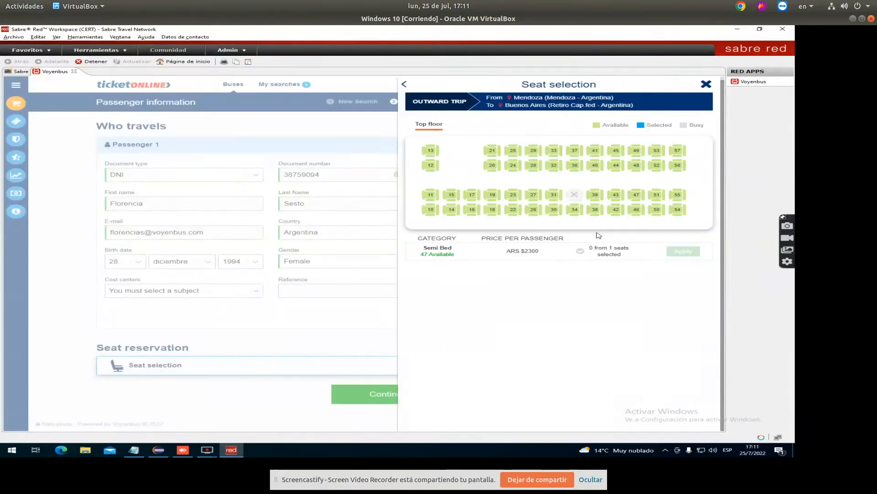
{"action": "left_click", "coordinate": [431, 151]}
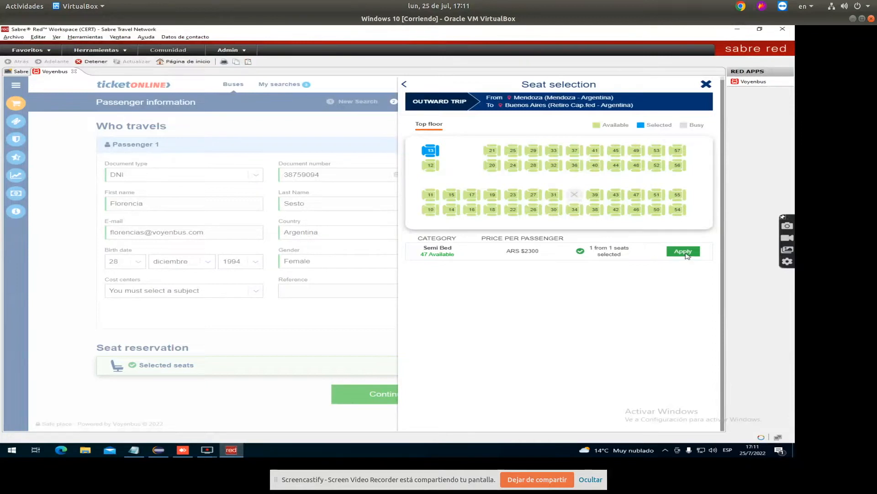
{"action": "left_click", "coordinate": [685, 254]}
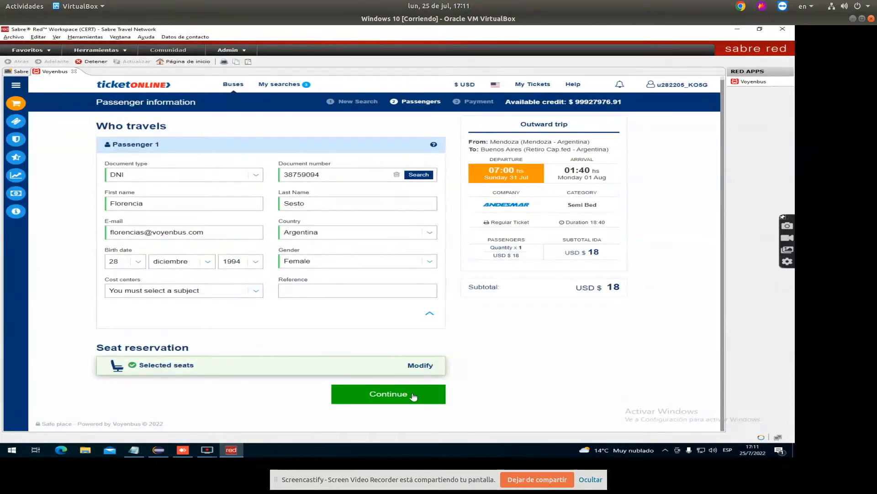
{"action": "left_click", "coordinate": [433, 396]}
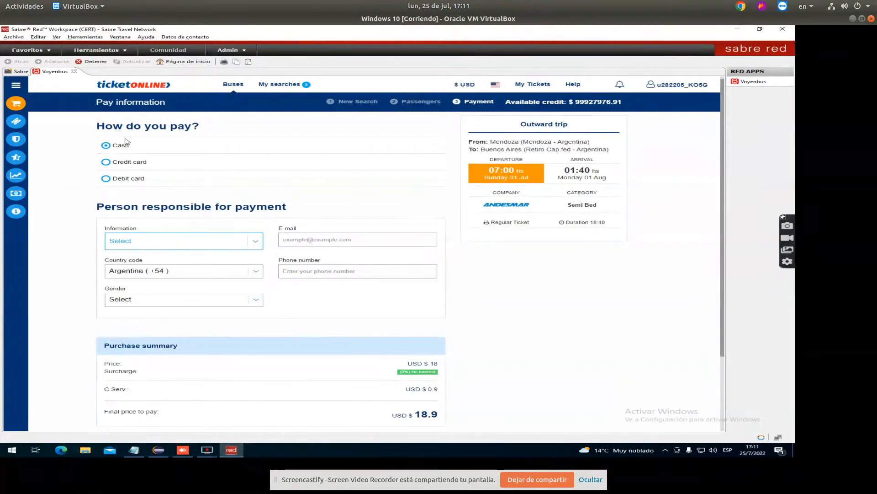
Compare credit and debit card payment options and toggle the saved cards list
{"action": "left_click", "coordinate": [129, 168]}
{"action": "left_click", "coordinate": [132, 185]}
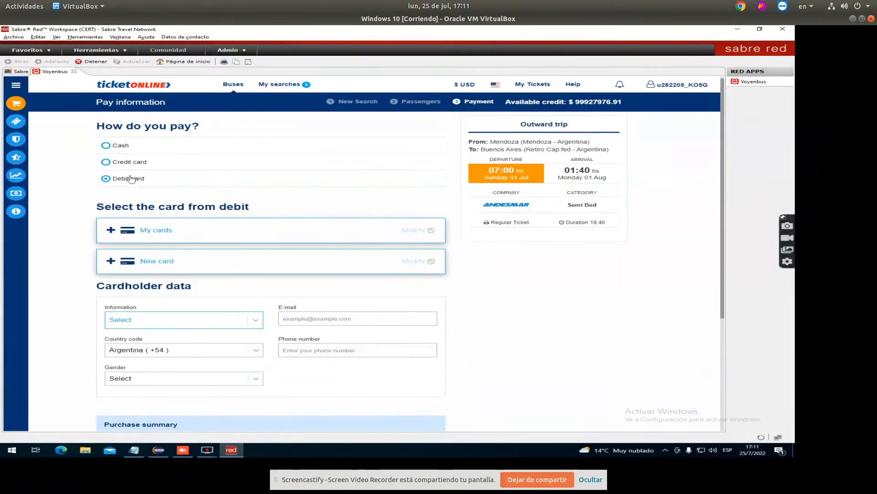
{"action": "left_click", "coordinate": [128, 164]}
{"action": "scroll", "coordinate": [172, 164], "scroll_direction": "down", "scroll_amount": 1}
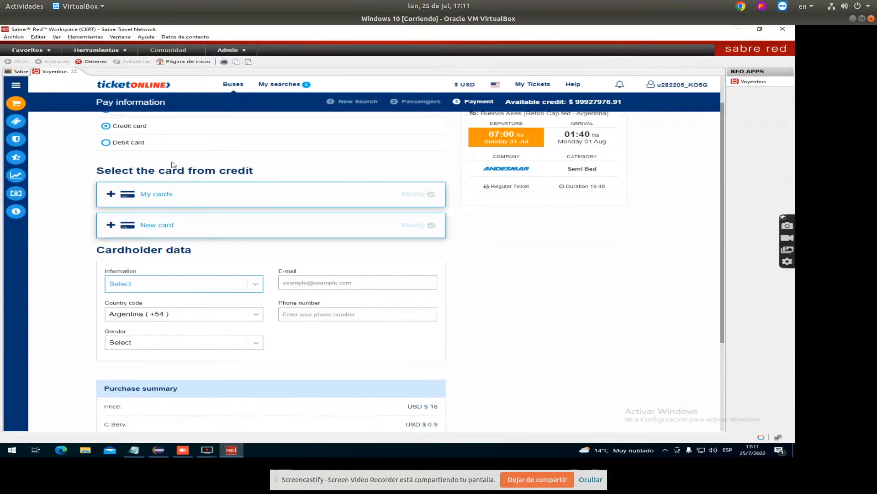
{"action": "scroll", "coordinate": [130, 126], "scroll_direction": "up", "scroll_amount": 1}
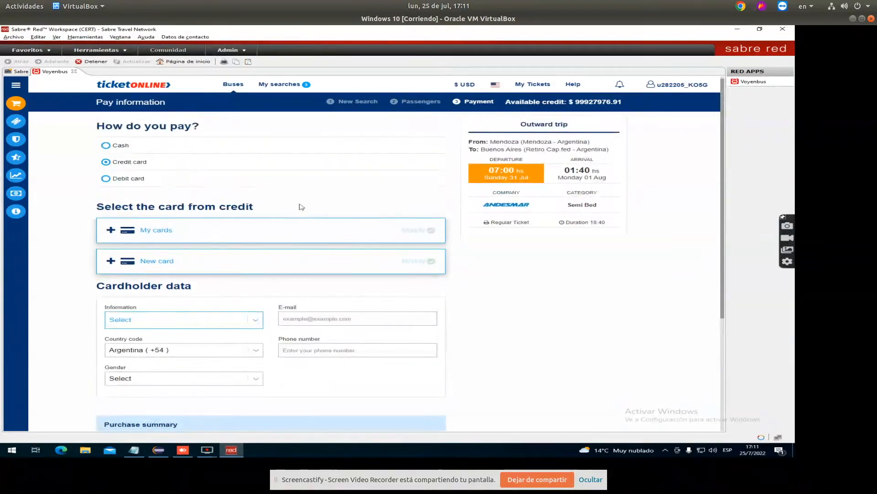
{"action": "left_click", "coordinate": [158, 234]}
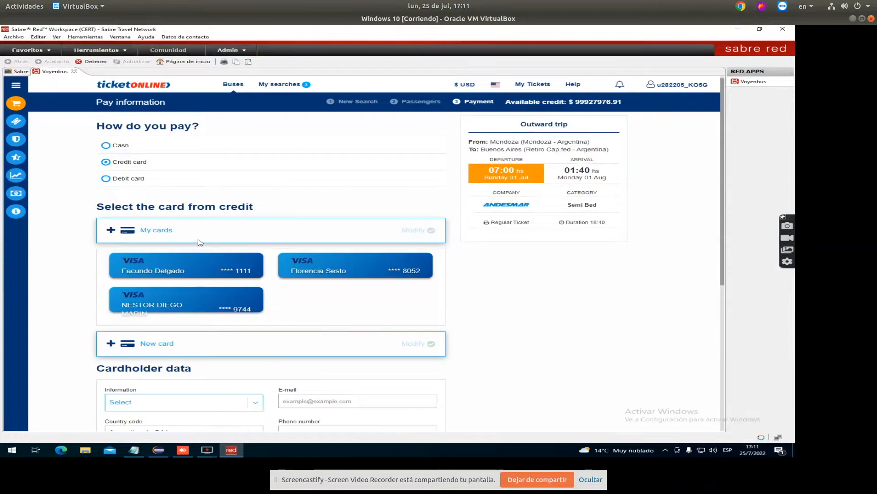
{"action": "left_click", "coordinate": [163, 234]}
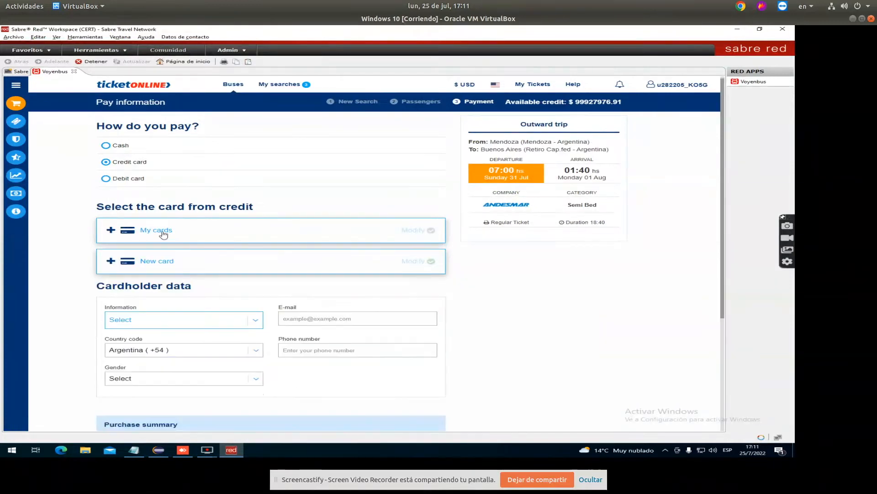
{"action": "left_click", "coordinate": [161, 233]}
{"action": "left_click", "coordinate": [163, 233]}
Review the cardholder information choices, then select Cash as the payment method
{"action": "scroll", "coordinate": [584, 216], "scroll_direction": "down", "scroll_amount": 2}
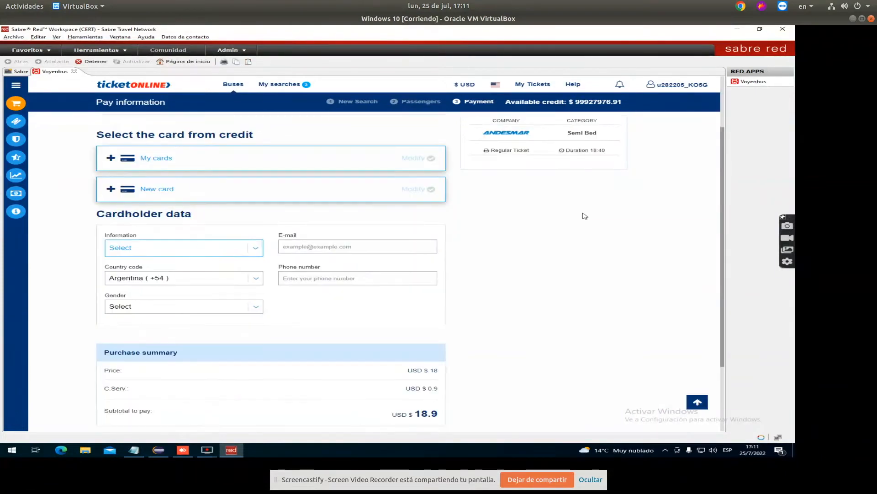
{"action": "left_click", "coordinate": [229, 252]}
{"action": "left_click", "coordinate": [229, 251]}
{"action": "left_click", "coordinate": [229, 252]}
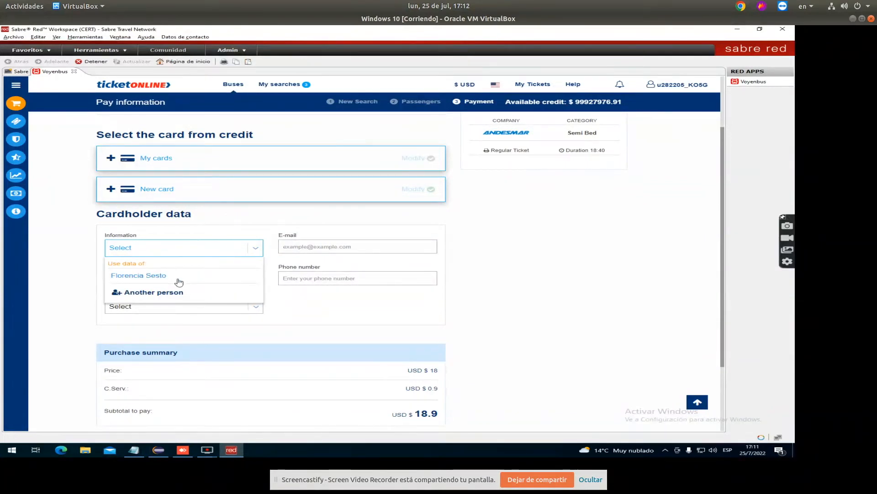
{"action": "left_click", "coordinate": [194, 250]}
{"action": "scroll", "coordinate": [251, 259], "scroll_direction": "up", "scroll_amount": 2}
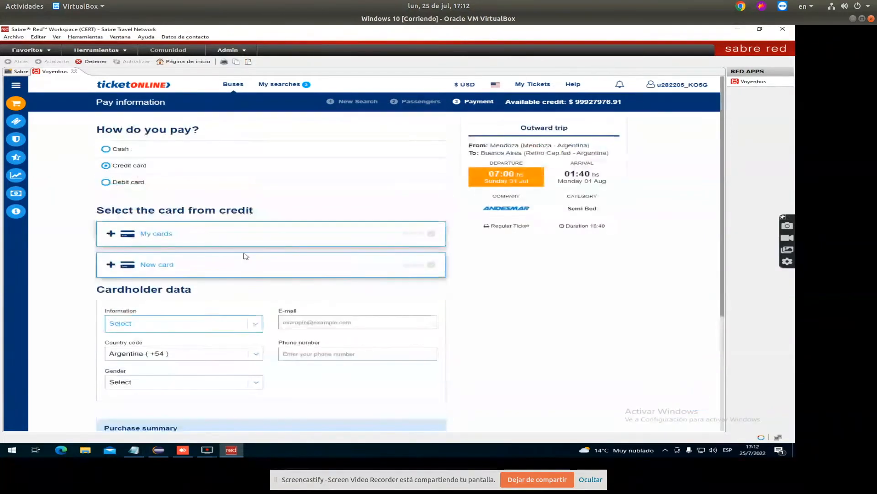
{"action": "left_click", "coordinate": [121, 152]}
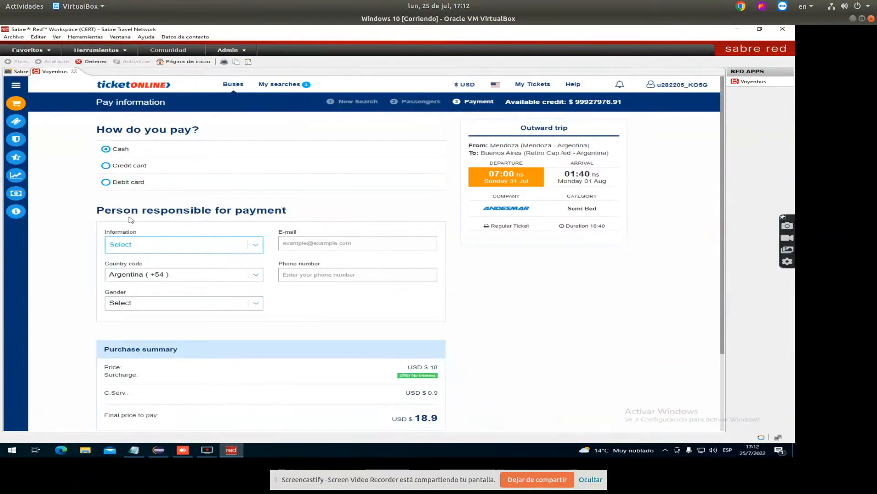
Make the saved customer the payer, expand Promotional code, and check out the USD 18.9 purchase
{"action": "left_click", "coordinate": [207, 248]}
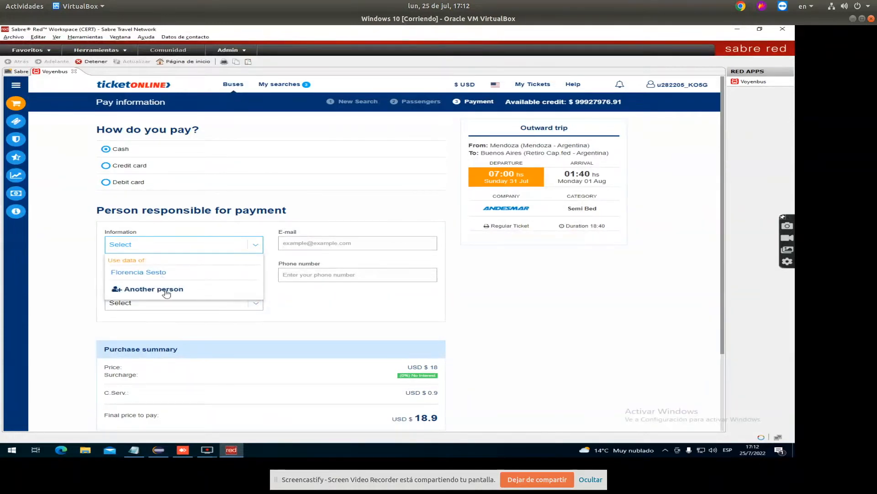
{"action": "left_click", "coordinate": [157, 273]}
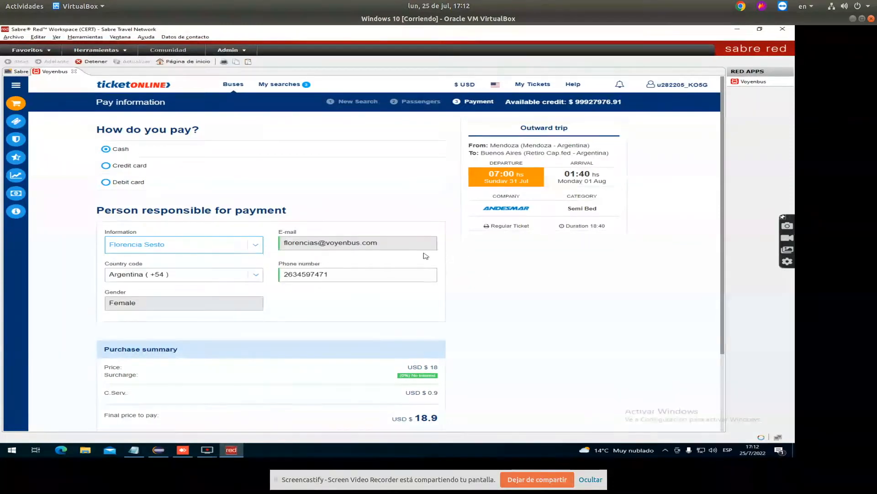
{"action": "scroll", "coordinate": [450, 263], "scroll_direction": "down", "scroll_amount": 3}
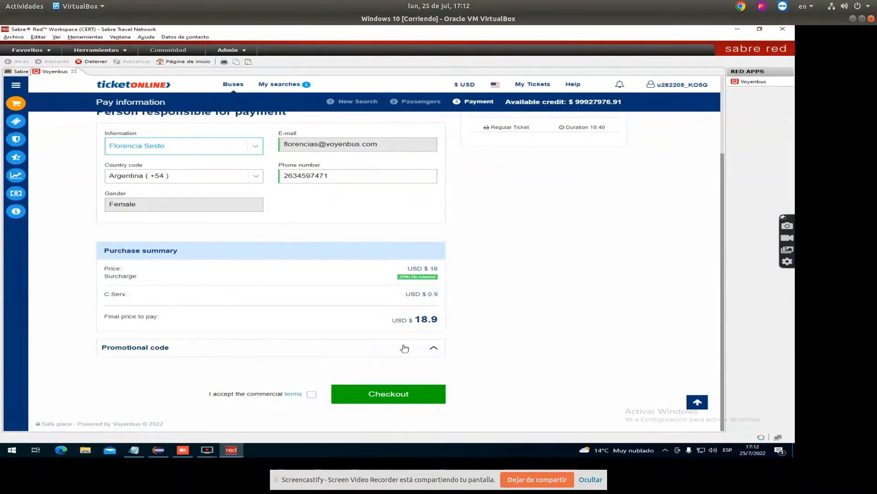
{"action": "left_click", "coordinate": [166, 354]}
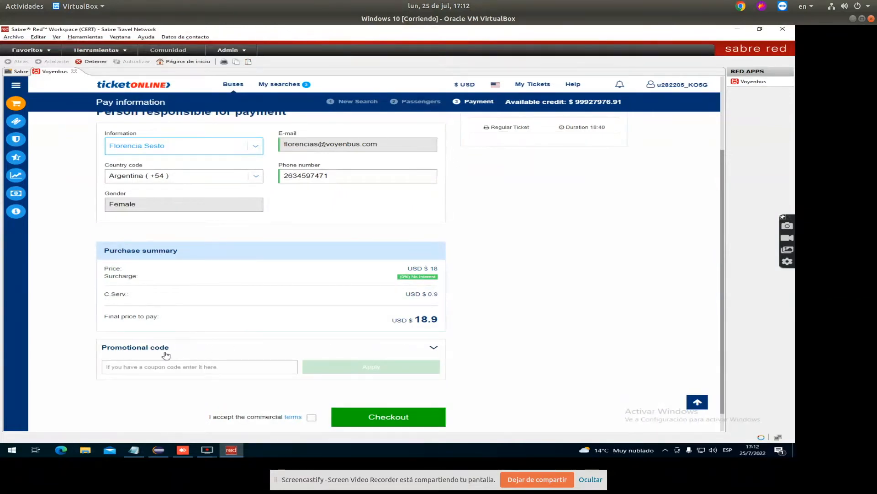
{"action": "scroll", "coordinate": [320, 345], "scroll_direction": "down", "scroll_amount": 1}
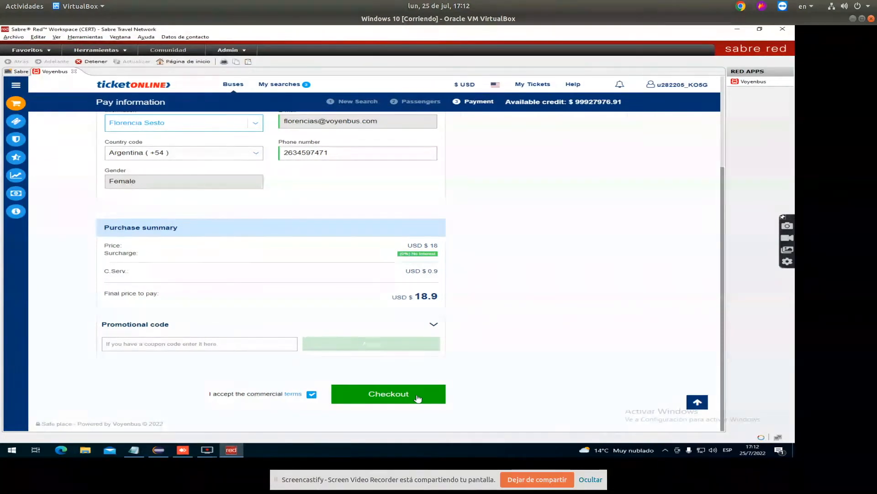
{"action": "left_click", "coordinate": [397, 399]}
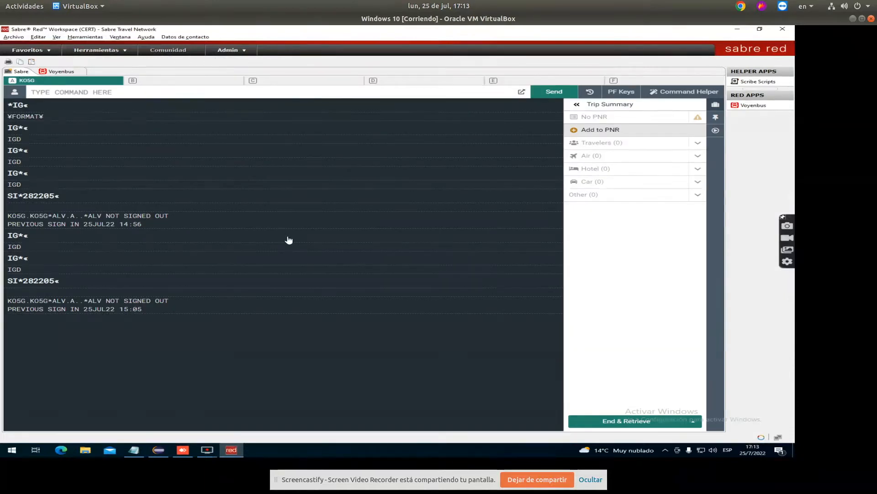
Add a traveler with the passenger's last and first name to the PNR
{"action": "left_click", "coordinate": [52, 91]}
{"action": "left_click", "coordinate": [614, 131]}
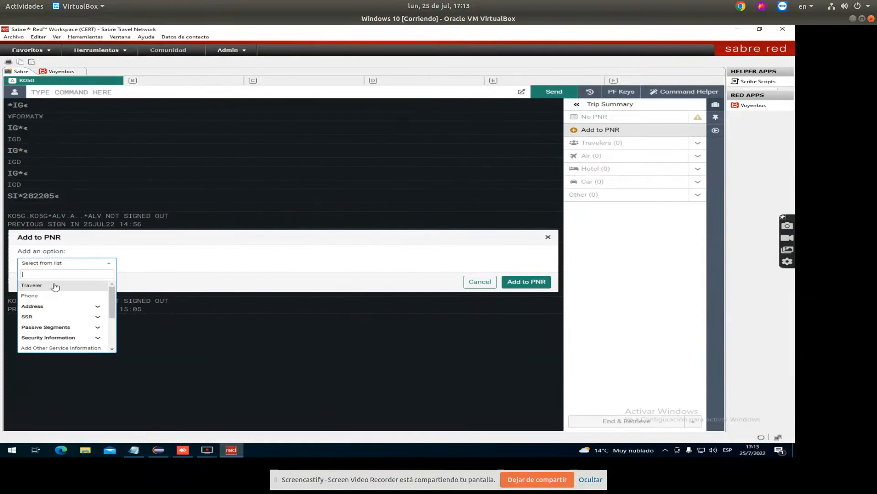
{"action": "left_click", "coordinate": [53, 286]}
{"action": "left_click", "coordinate": [89, 271]}
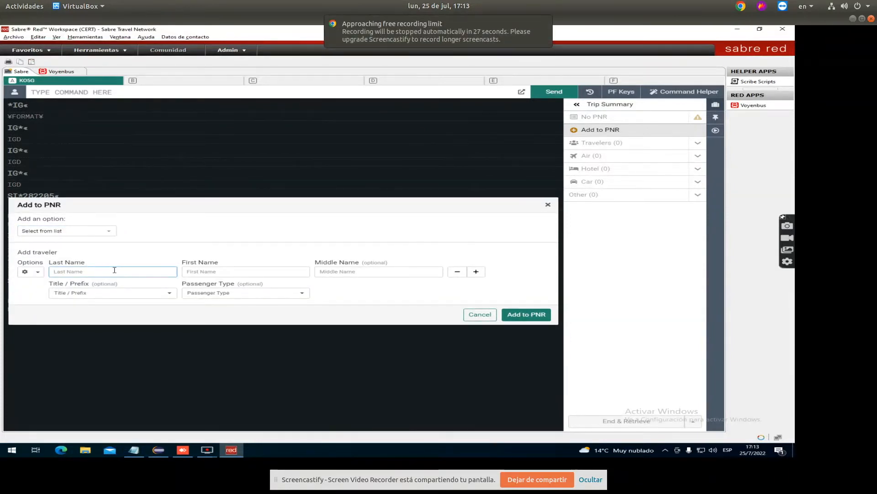
{"action": "key", "text": "Tab"}
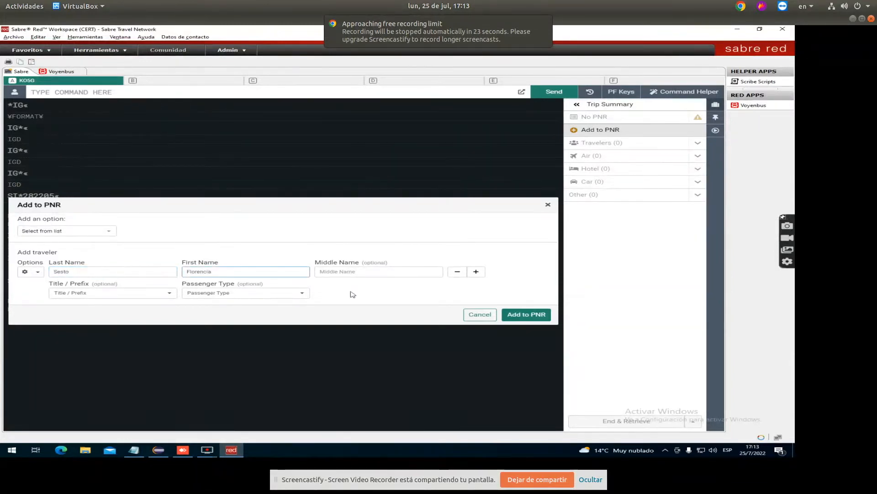
{"action": "left_click", "coordinate": [530, 314]}
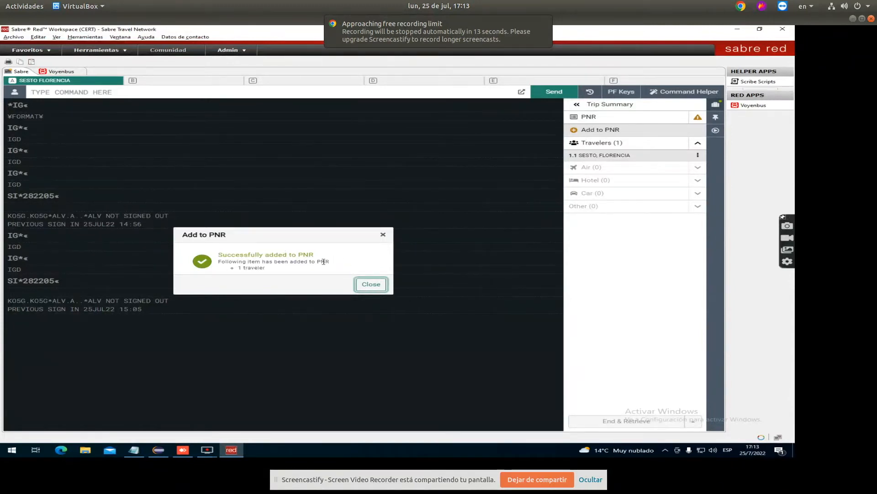
{"action": "left_click", "coordinate": [372, 284]}
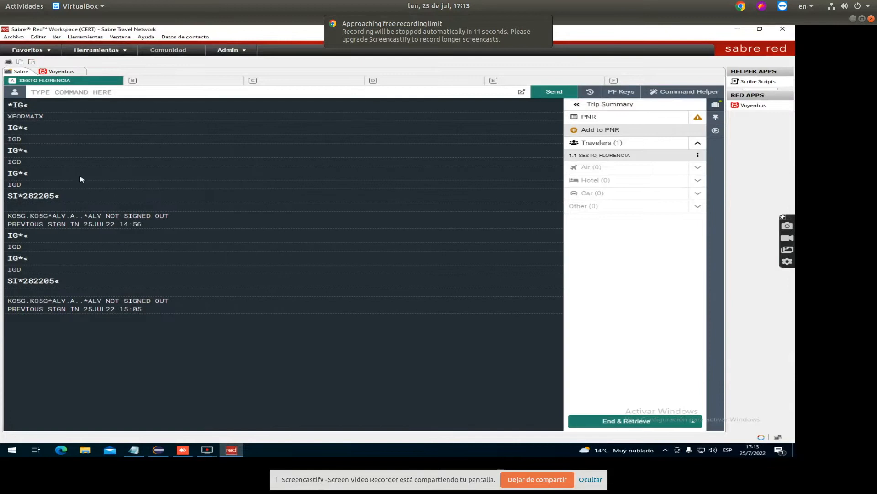
Dismiss the NO NAMES alert in Voyenbus, retry Sabre registration, and return to Sabre
{"action": "left_click", "coordinate": [61, 73]}
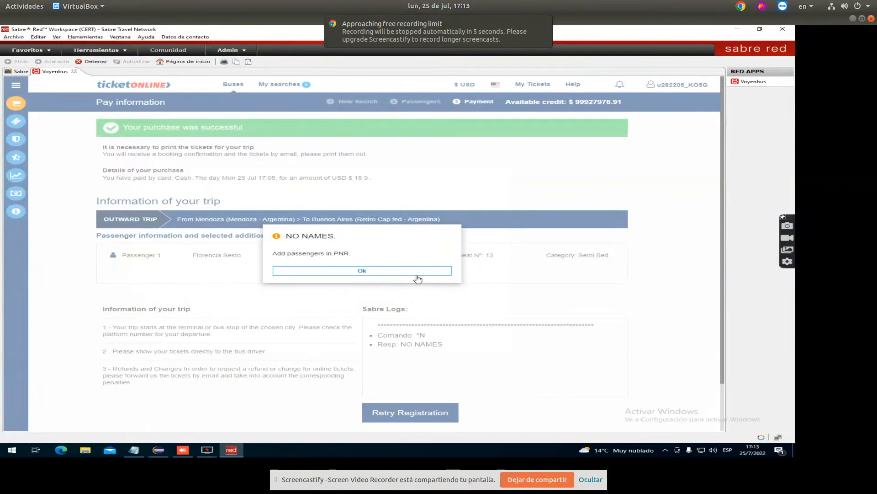
{"action": "left_click", "coordinate": [396, 274]}
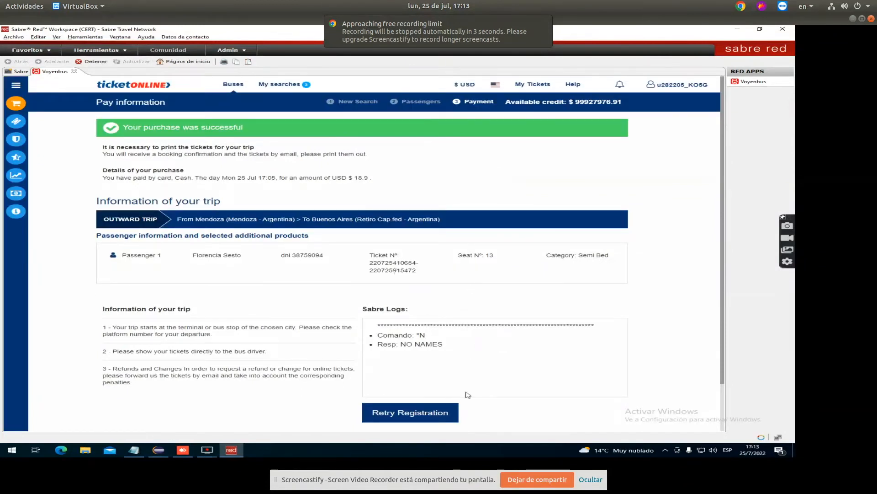
{"action": "left_click", "coordinate": [418, 416]}
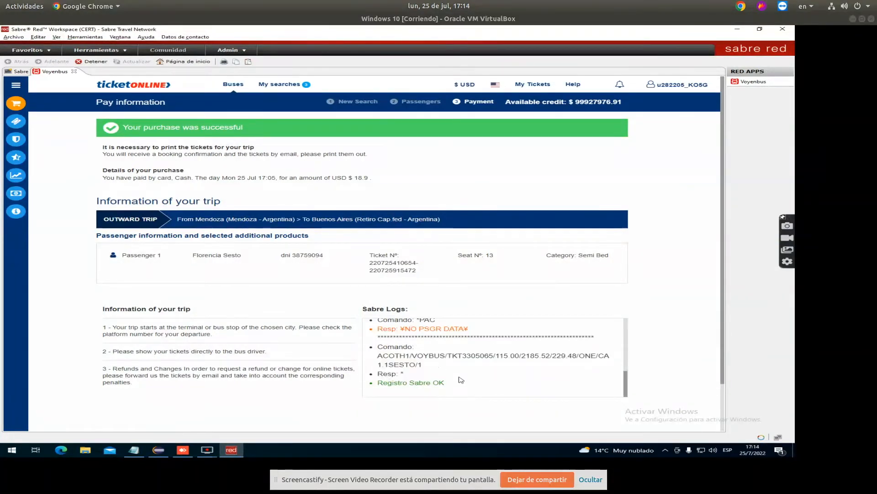
{"action": "left_click", "coordinate": [13, 72]}
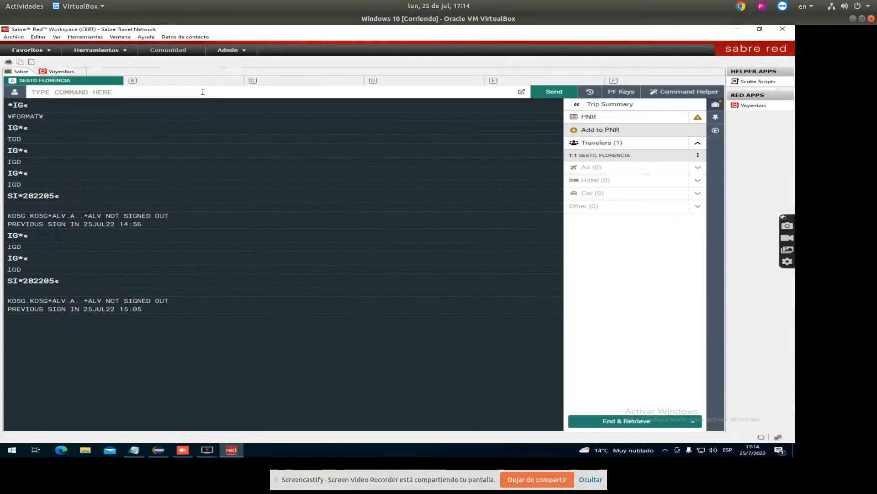
Display the PNR with *A, then go back to the Voyenbus purchase confirmation
{"action": "left_click", "coordinate": [195, 92]}
{"action": "type", "text": "*A"}
{"action": "key", "text": "Return"}
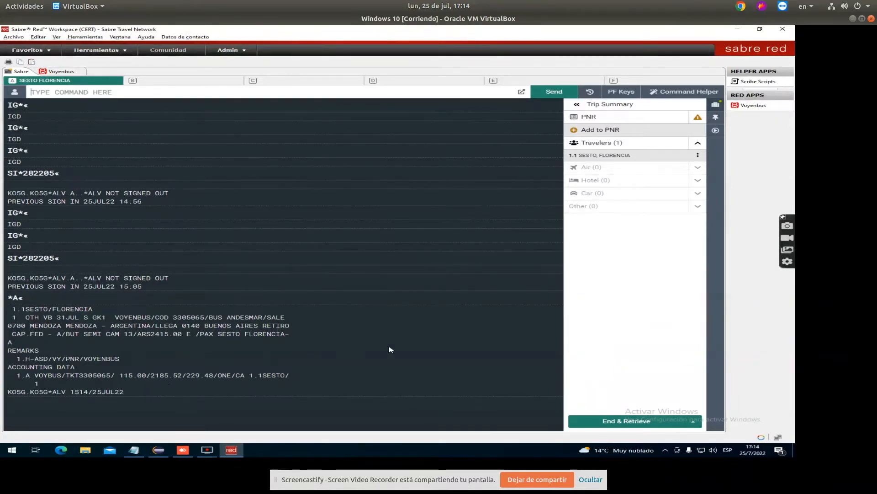
{"action": "left_click", "coordinate": [55, 72]}
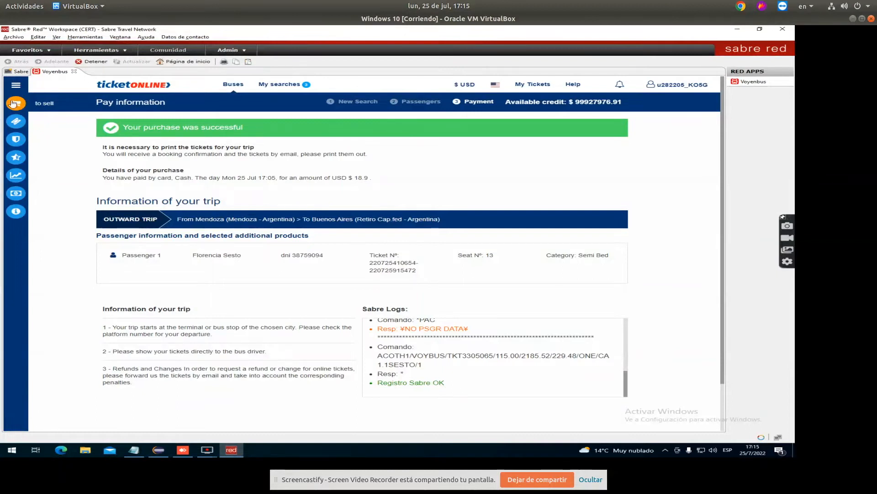
Start a new sale and search Munich Central Bus Station to Berlin Central Bus Station for Sat 30 Jul 2022
{"action": "left_click", "coordinate": [15, 106]}
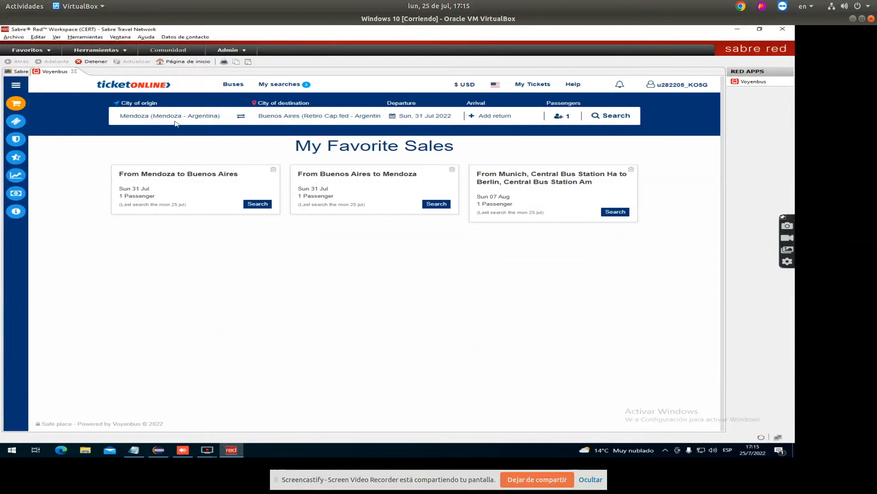
{"action": "left_click", "coordinate": [202, 116]}
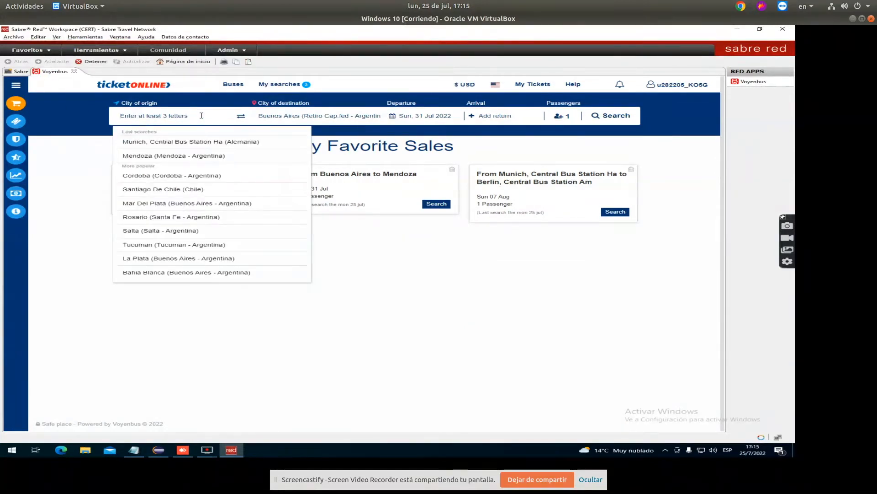
{"action": "left_click", "coordinate": [201, 142]}
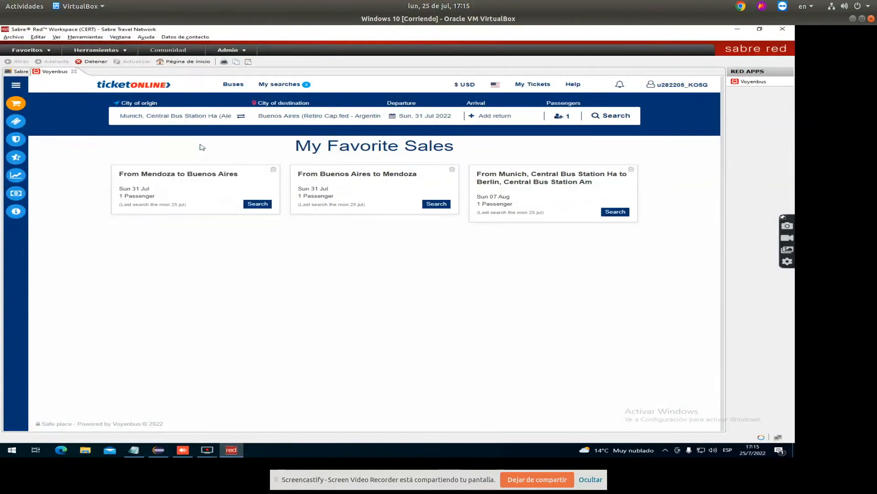
{"action": "left_click", "coordinate": [299, 117]}
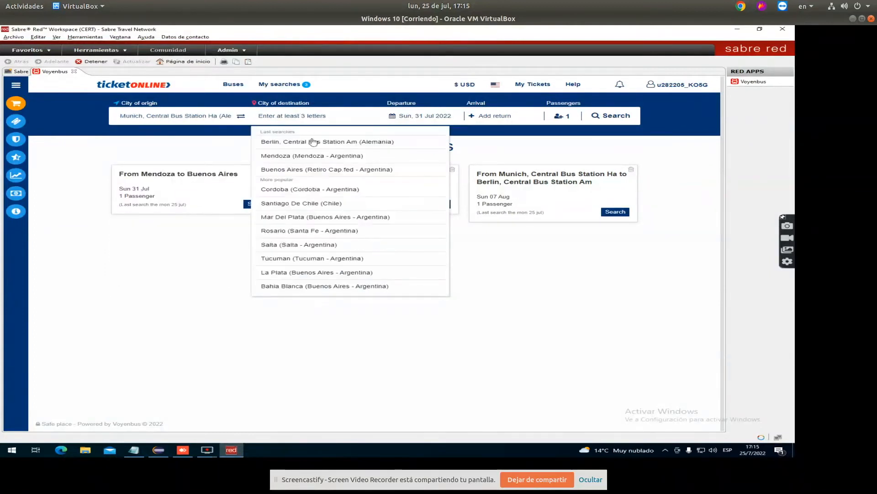
{"action": "left_click", "coordinate": [313, 142]}
{"action": "left_click", "coordinate": [438, 119]}
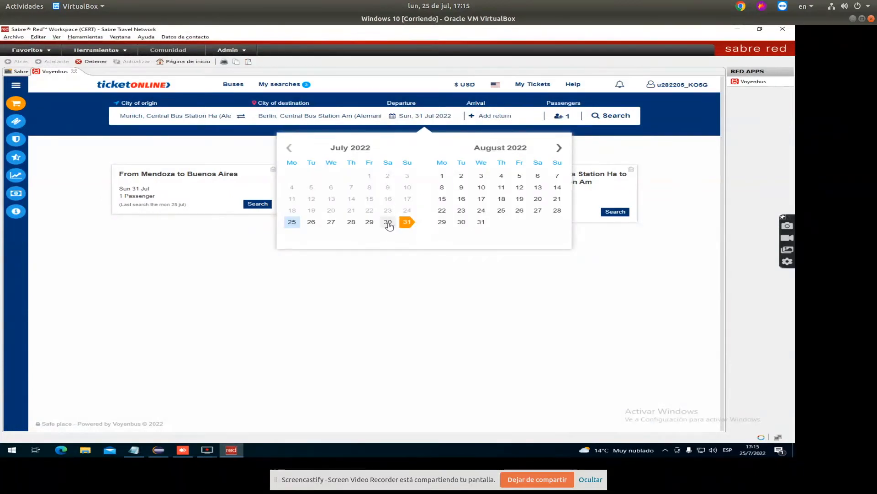
{"action": "left_click", "coordinate": [389, 223]}
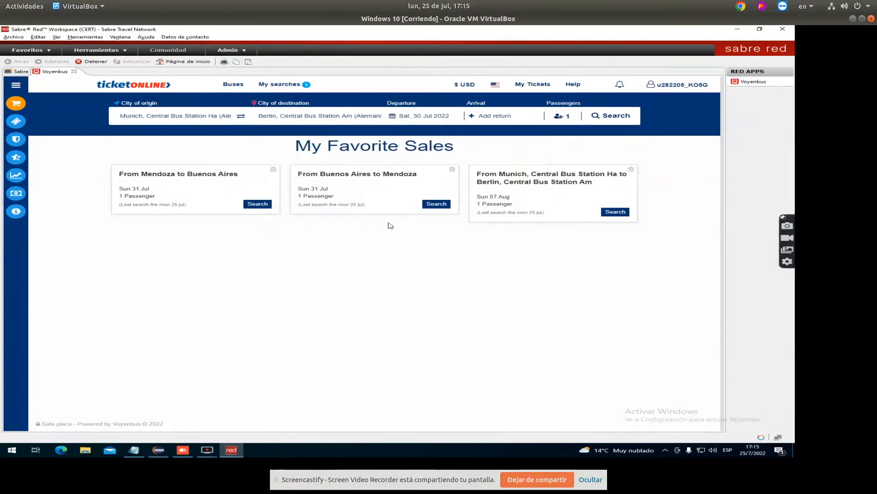
{"action": "left_click", "coordinate": [633, 118]}
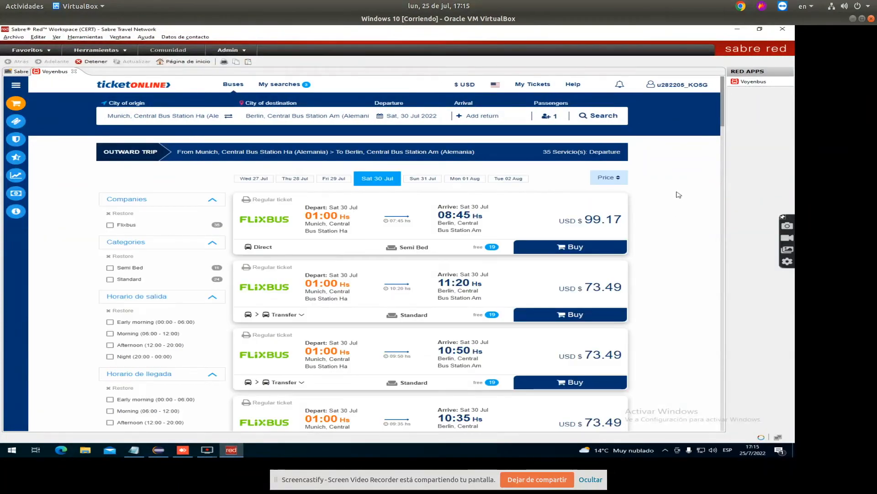
Browse the 35 results and book the Flixbus 07:00–17:12 trip for USD 106.16
{"action": "scroll", "coordinate": [679, 195], "scroll_direction": "down", "scroll_amount": 1}
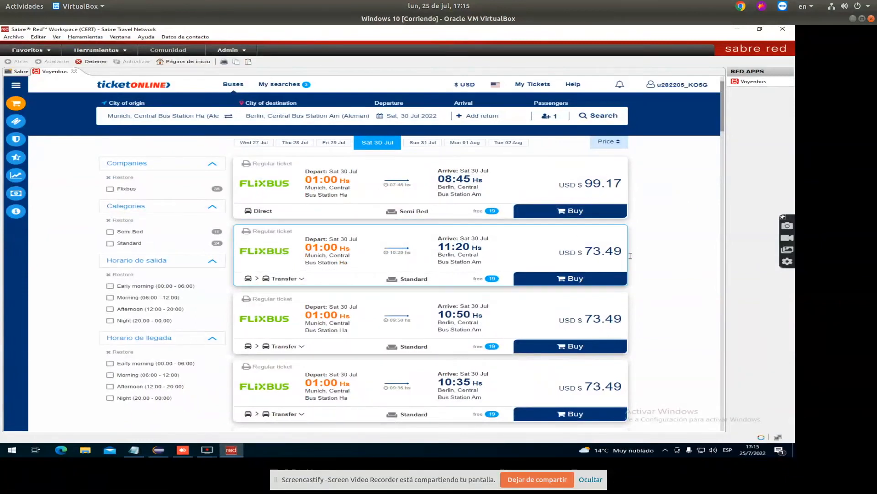
{"action": "scroll", "coordinate": [673, 271], "scroll_direction": "down", "scroll_amount": 3}
{"action": "scroll", "coordinate": [672, 272], "scroll_direction": "down", "scroll_amount": 5}
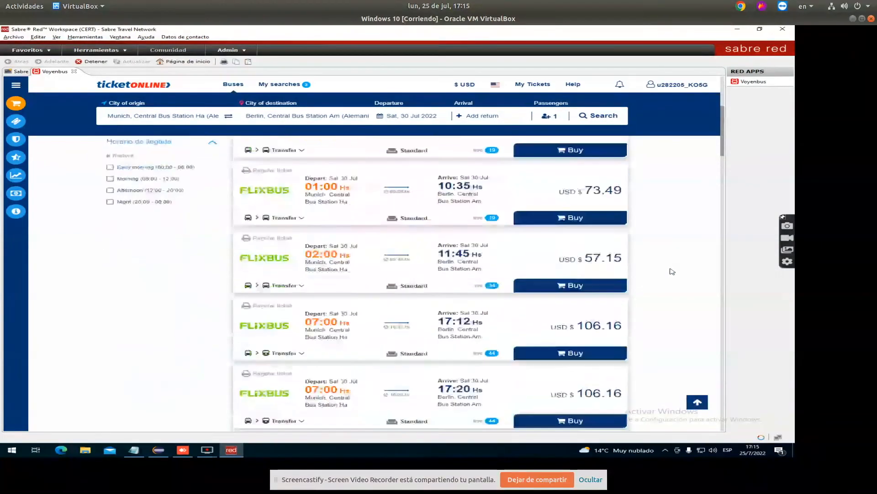
{"action": "scroll", "coordinate": [383, 289], "scroll_direction": "down", "scroll_amount": 2}
{"action": "scroll", "coordinate": [579, 274], "scroll_direction": "down", "scroll_amount": 3}
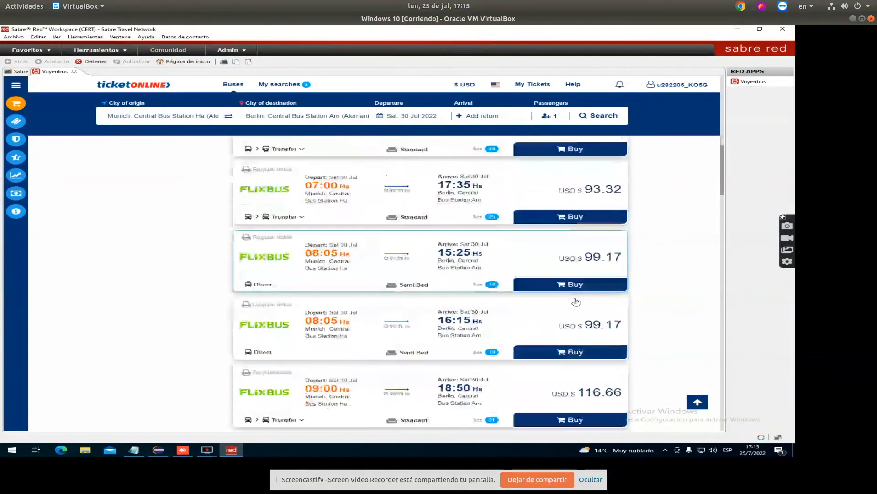
{"action": "scroll", "coordinate": [640, 304], "scroll_direction": "down", "scroll_amount": 3}
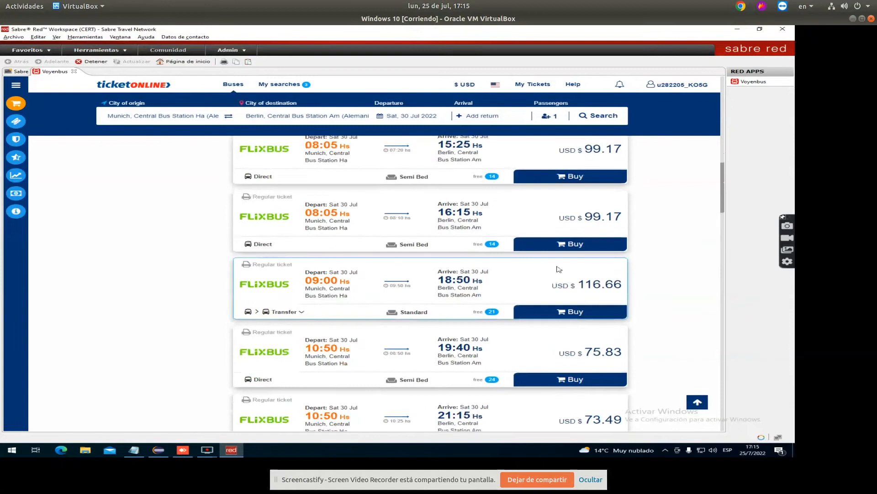
{"action": "scroll", "coordinate": [594, 288], "scroll_direction": "down", "scroll_amount": 3}
{"action": "scroll", "coordinate": [580, 274], "scroll_direction": "down", "scroll_amount": 3}
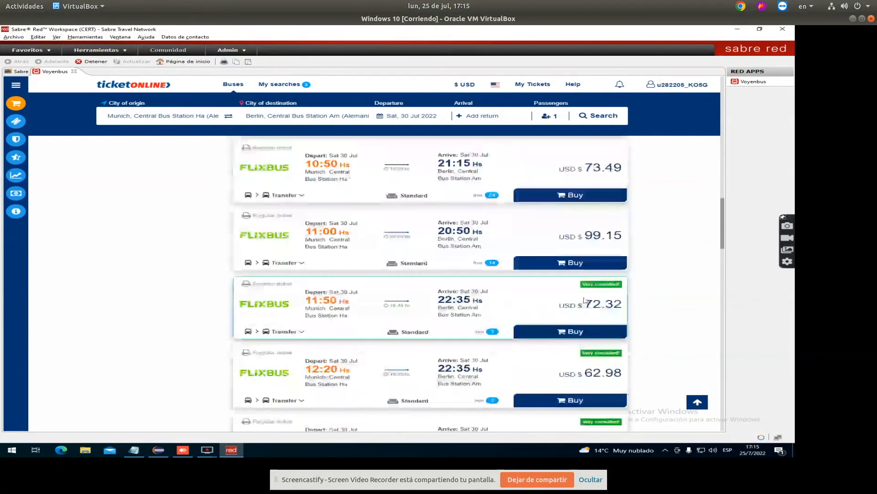
{"action": "scroll", "coordinate": [567, 263], "scroll_direction": "up", "scroll_amount": 6}
{"action": "scroll", "coordinate": [567, 266], "scroll_direction": "up", "scroll_amount": 5}
{"action": "left_click", "coordinate": [574, 270]}
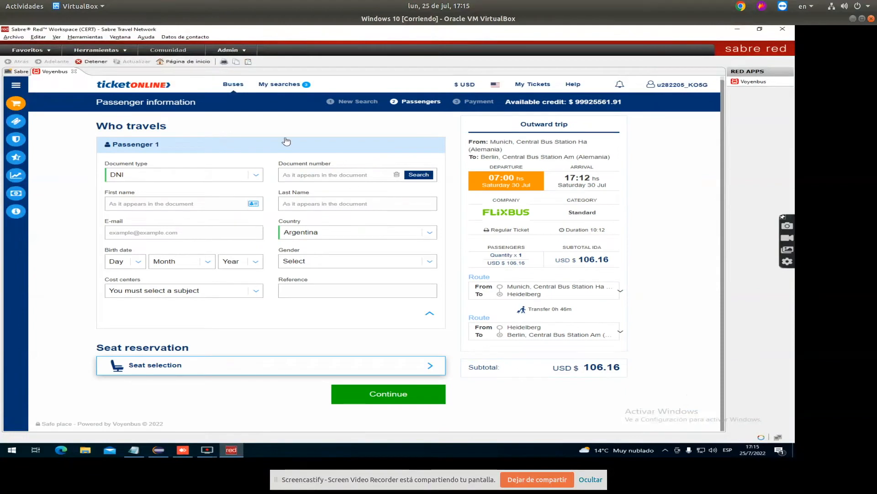
Enter the passenger's document number, apply automatic seat selection, continue to payment, then open My sales
{"action": "left_click", "coordinate": [358, 175]}
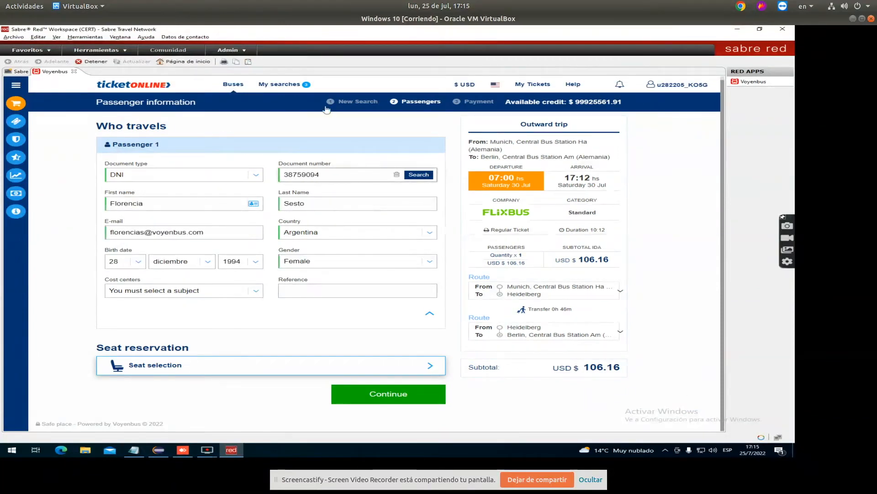
{"action": "left_click", "coordinate": [179, 367]}
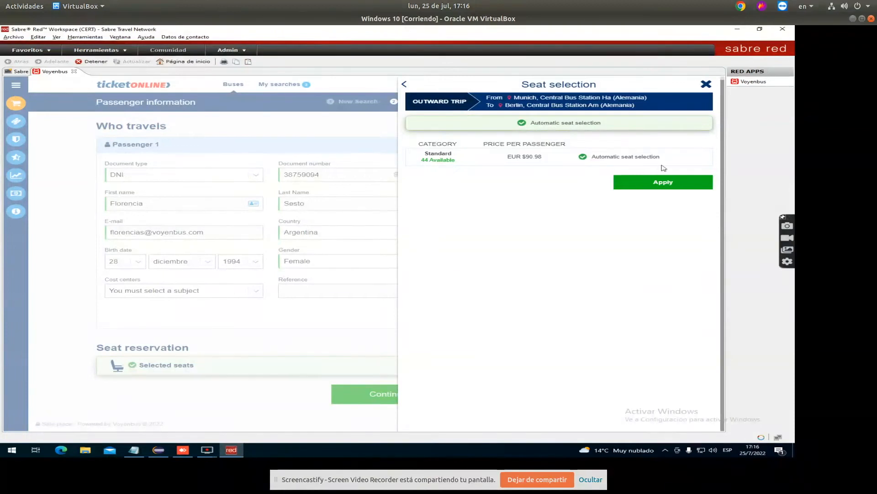
{"action": "left_click", "coordinate": [656, 184]}
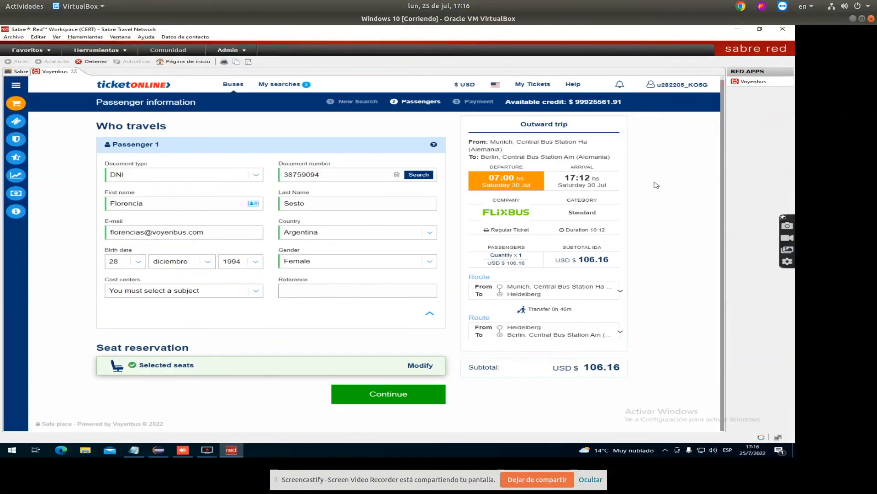
{"action": "left_click", "coordinate": [398, 393]}
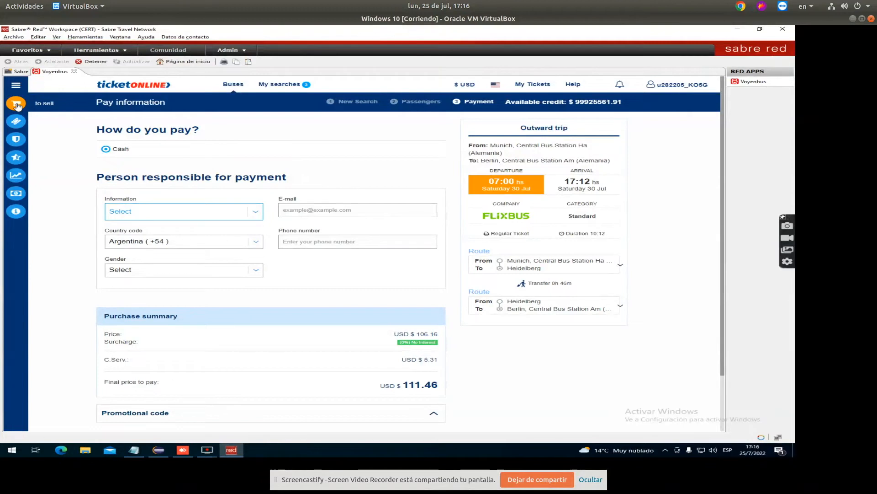
{"action": "left_click", "coordinate": [15, 124]}
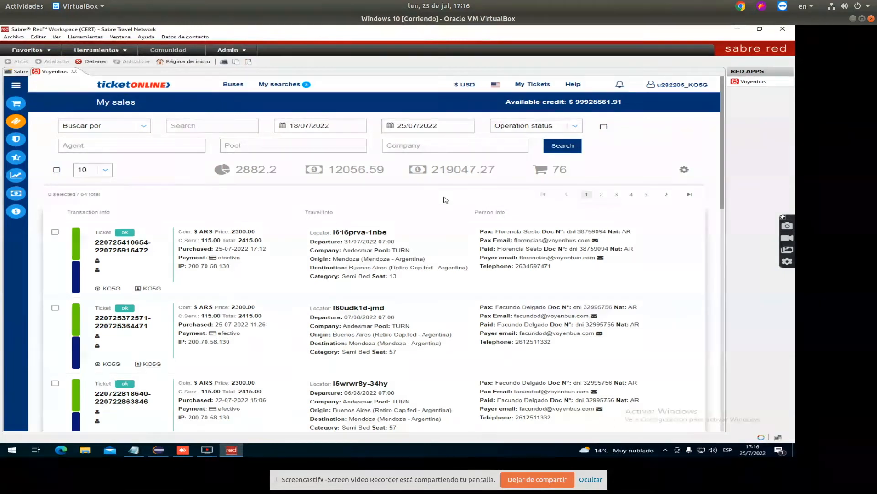
Inspect the Buscar por field options, the start/end date calendars and the Operation status list
{"action": "left_click", "coordinate": [116, 127]}
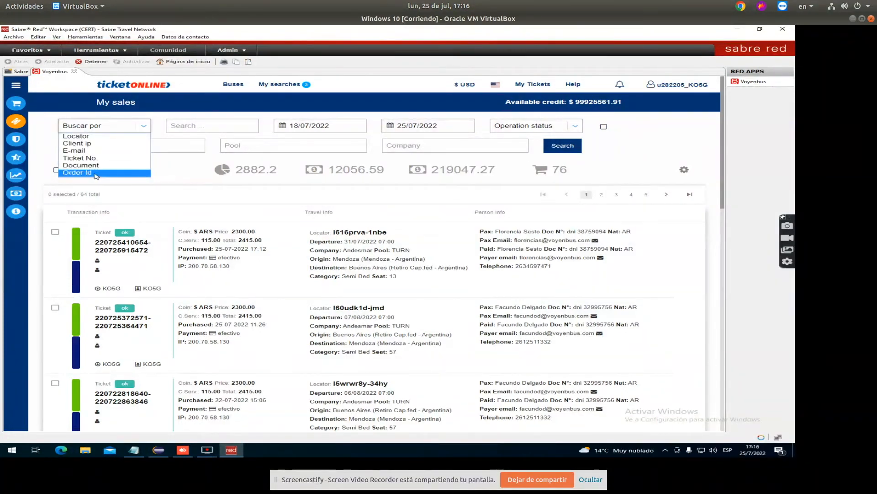
{"action": "left_click", "coordinate": [350, 128]}
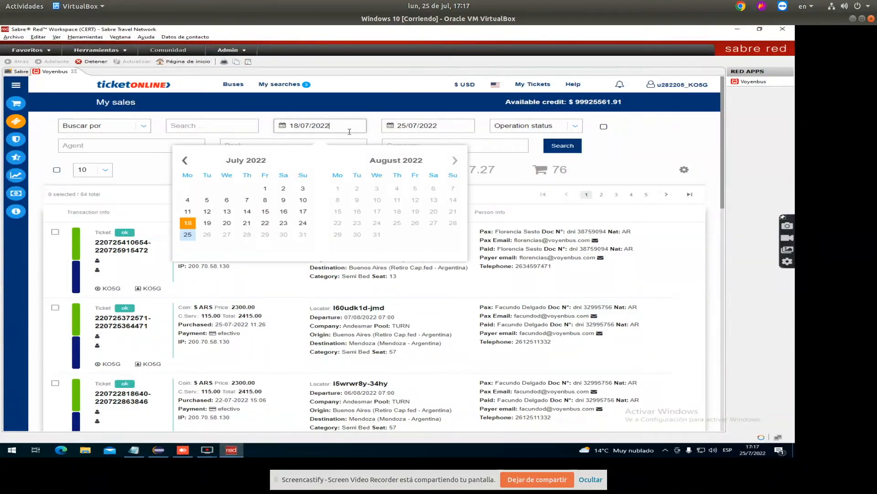
{"action": "left_click", "coordinate": [461, 127]}
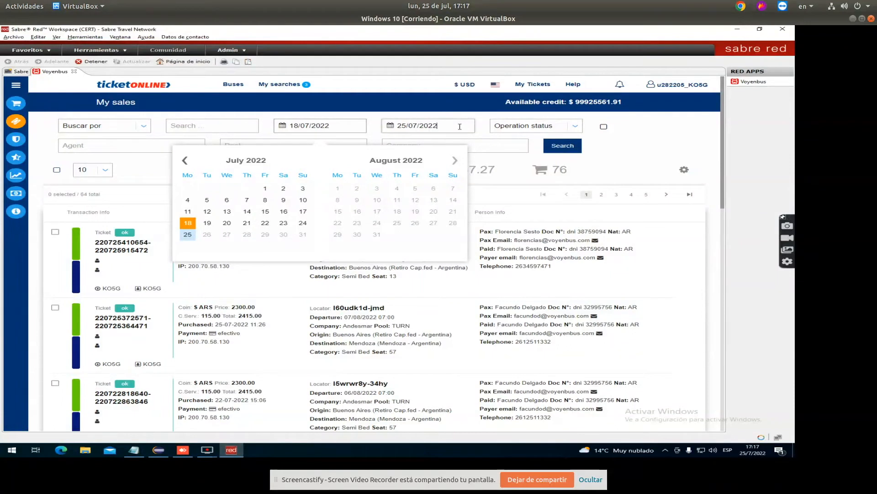
{"action": "left_click", "coordinate": [508, 130]}
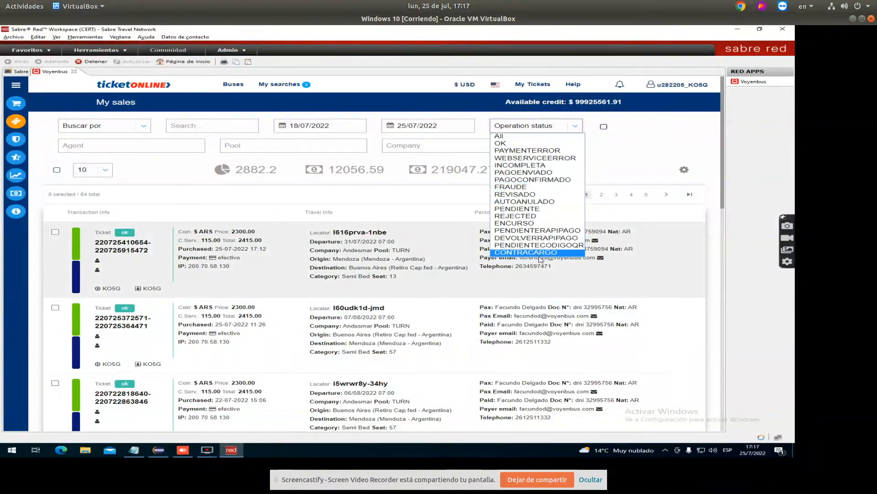
{"action": "left_click", "coordinate": [563, 137]}
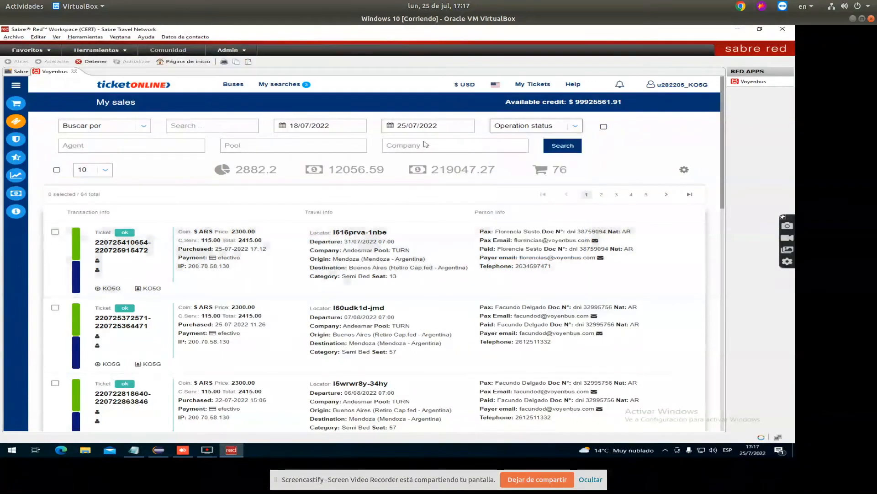
Check the Agent, Pool and company filters, then view the first ticket's right-click actions
{"action": "left_click", "coordinate": [77, 147]}
{"action": "left_click", "coordinate": [285, 144]}
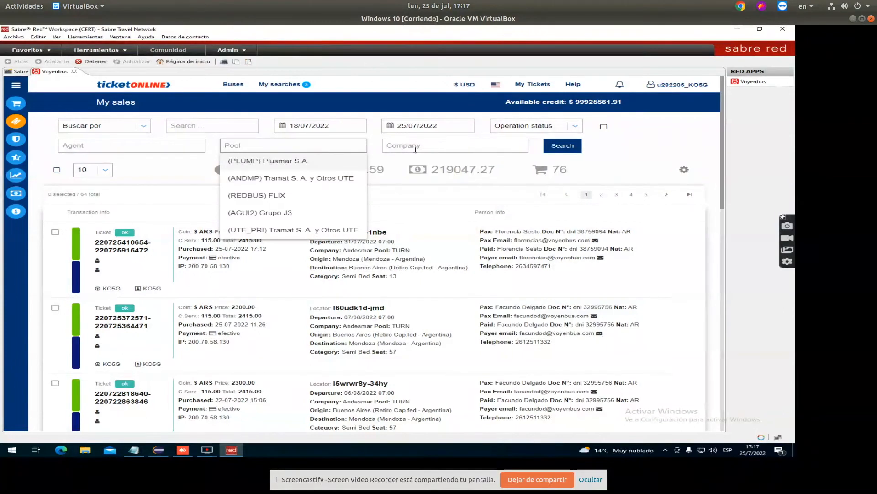
{"action": "left_click", "coordinate": [434, 147]}
{"action": "left_click", "coordinate": [643, 234]}
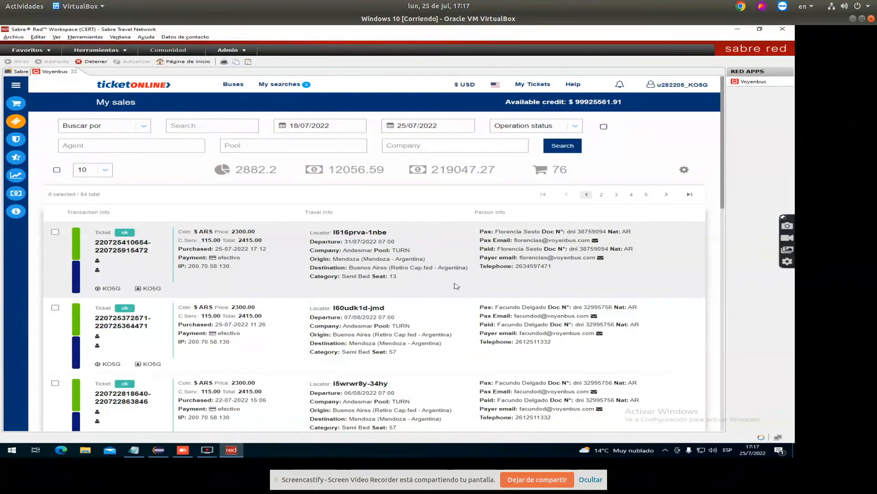
{"action": "right_click", "coordinate": [241, 248]}
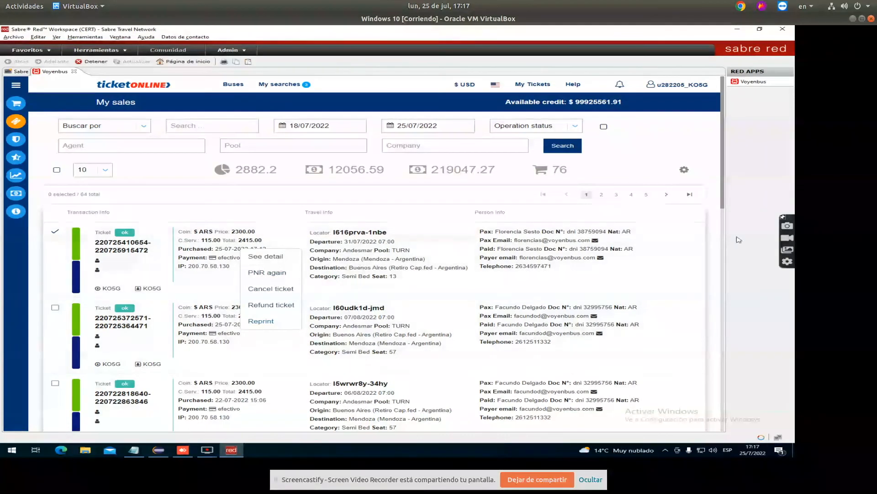
{"action": "left_click", "coordinate": [717, 244]}
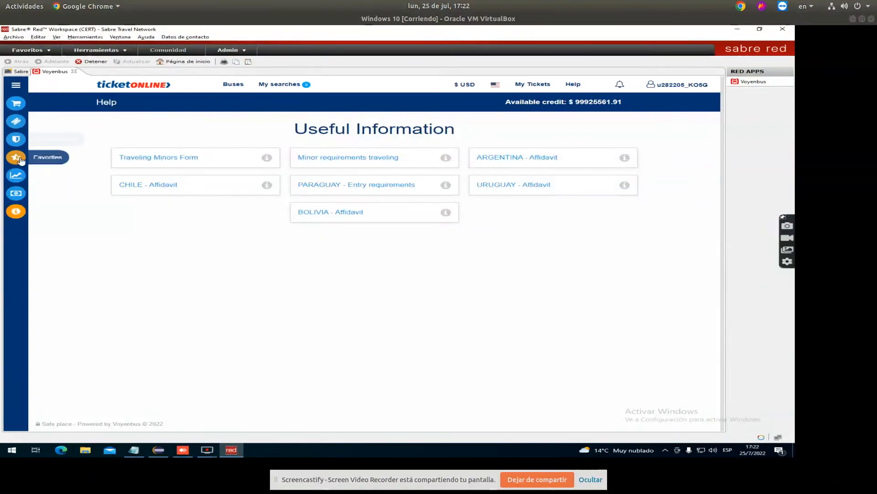
Open Favorites, then the sales Export page for 25/06/2022–25/07/2022 with the Default column preset
{"action": "left_click", "coordinate": [19, 158]}
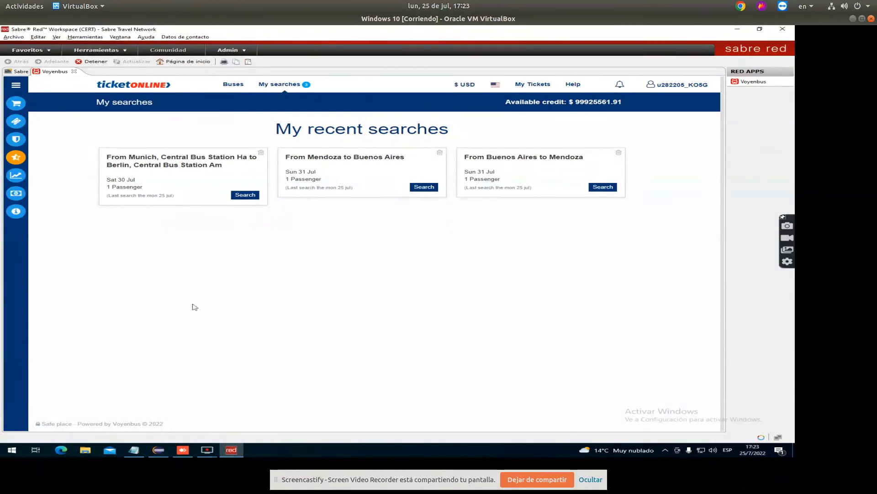
{"action": "left_click", "coordinate": [14, 178]}
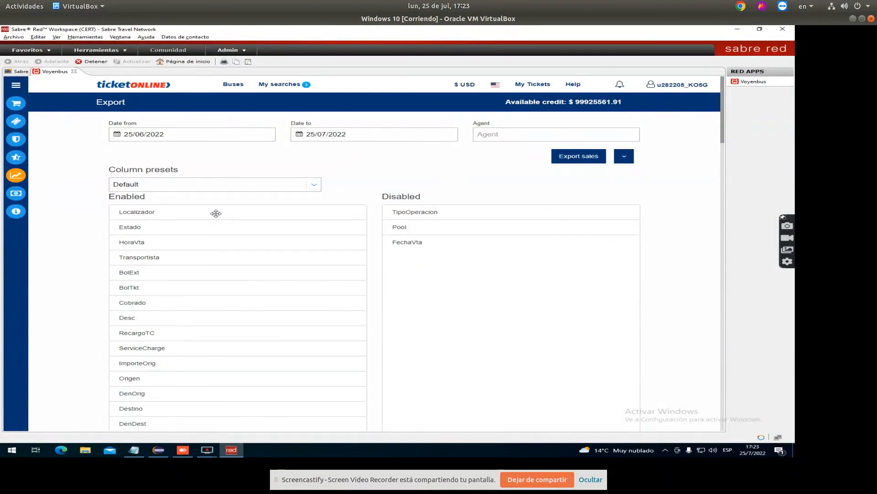
Move Localizador and HoraVta to the disabled export columns, then visit Cost centers and Help
{"action": "left_click_drag", "start_coordinate": [216, 214], "coordinate": [492, 257]}
{"action": "left_click_drag", "start_coordinate": [231, 229], "coordinate": [509, 279]}
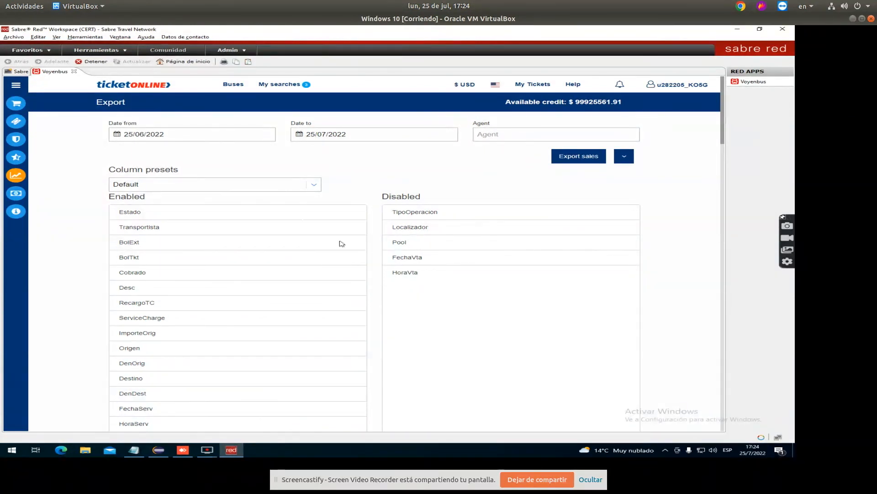
{"action": "scroll", "coordinate": [167, 332], "scroll_direction": "down", "scroll_amount": 3}
{"action": "scroll", "coordinate": [137, 293], "scroll_direction": "up", "scroll_amount": 2}
{"action": "left_click", "coordinate": [16, 193]}
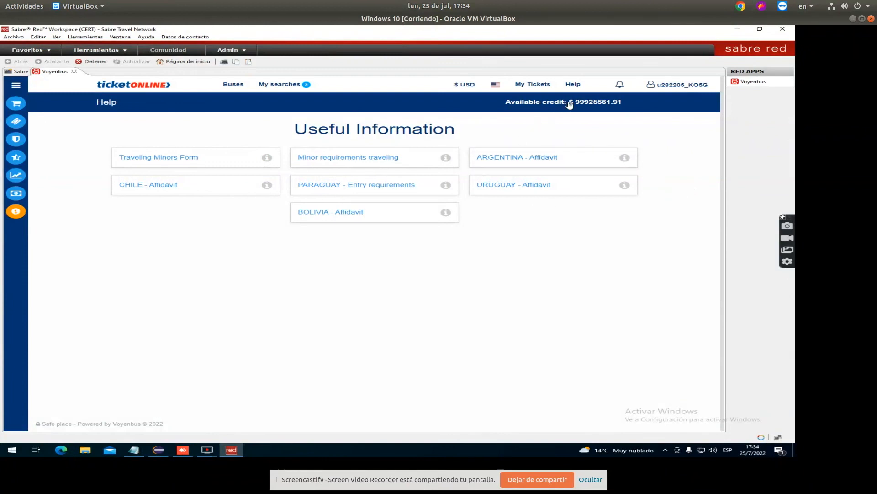
{"action": "left_click", "coordinate": [574, 85]}
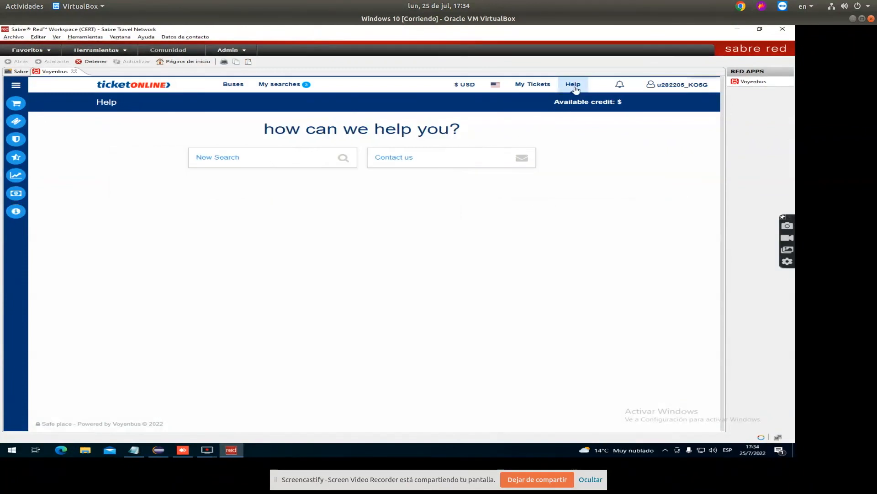